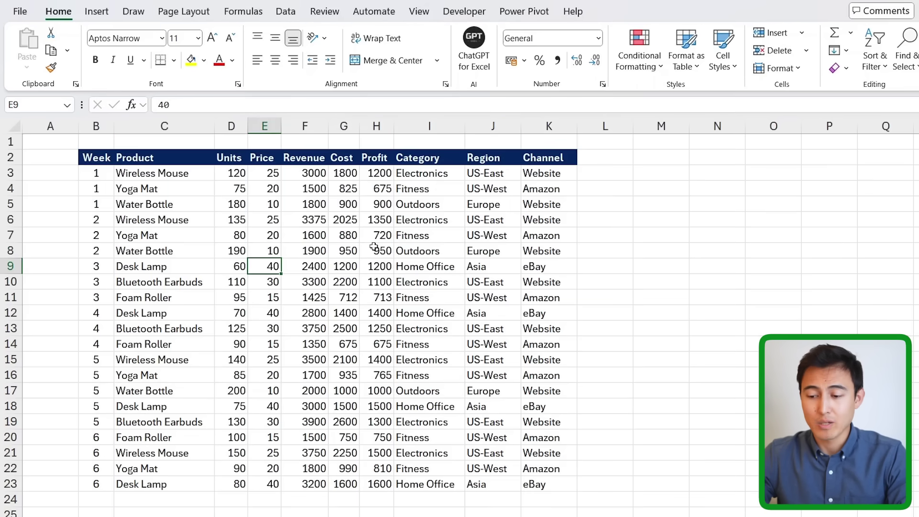
# Turn on Focus Cell highlighting of the active row and column, checking it on cells I10 and F7
pyautogui.click(374, 247)
pyautogui.click(259, 264)
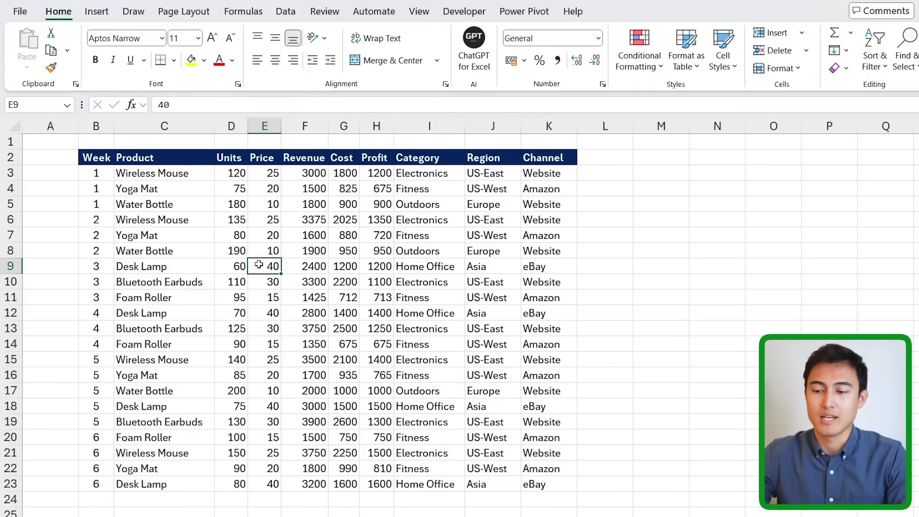
pyautogui.click(416, 11)
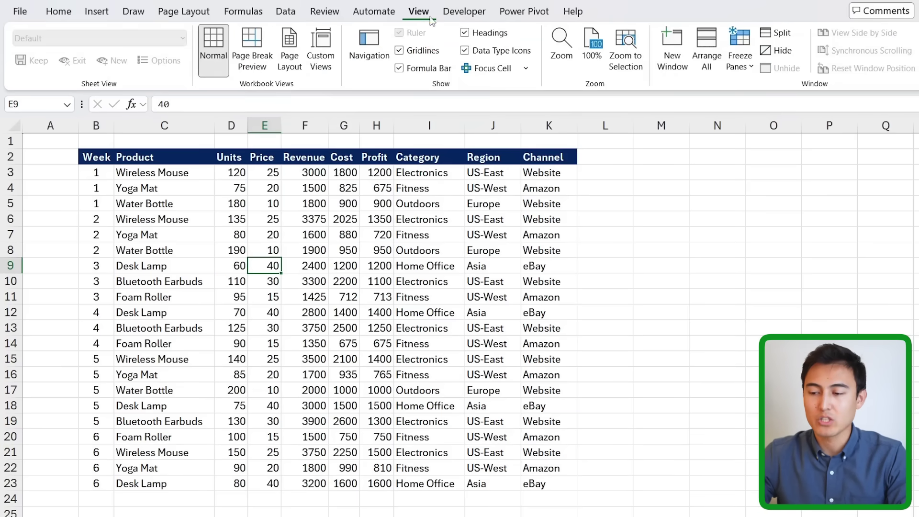
pyautogui.click(491, 69)
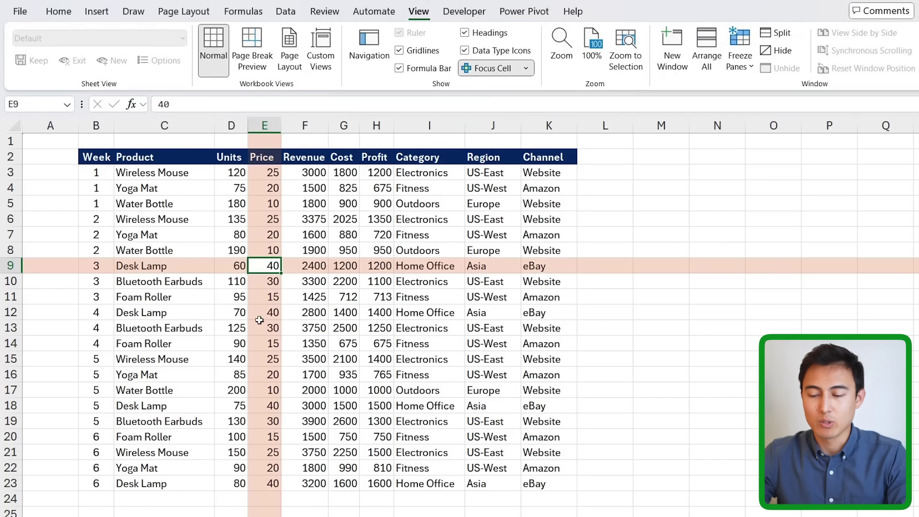
pyautogui.click(394, 281)
pyautogui.click(300, 237)
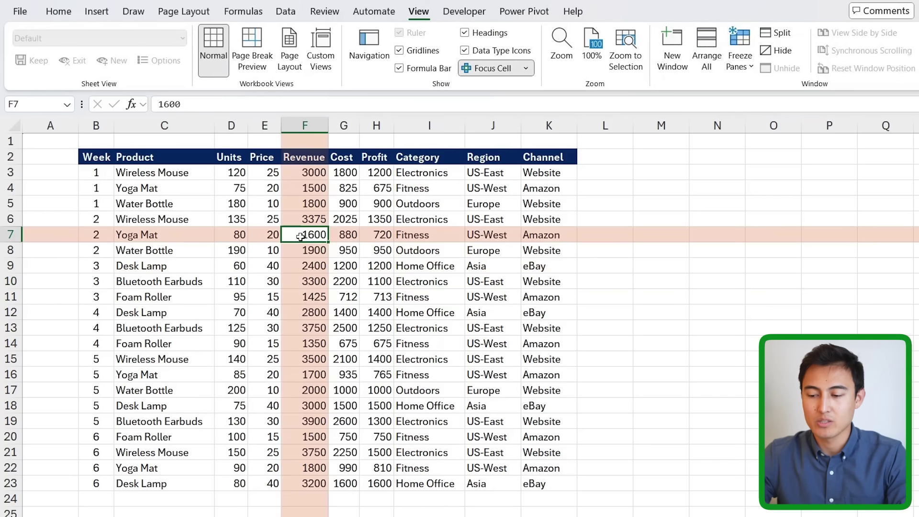
# Make the Focus Cell highlight green and test it on cells C11, F9, D6 and H10
pyautogui.click(527, 69)
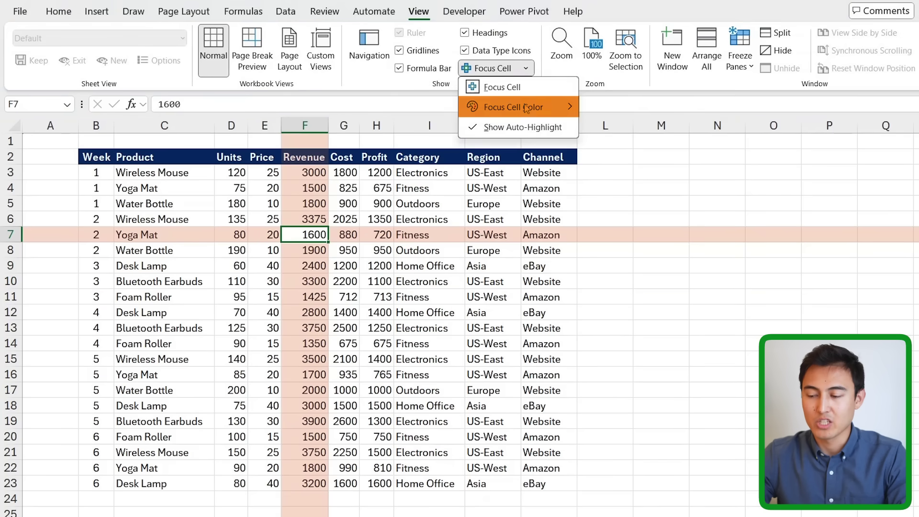
pyautogui.moveTo(527, 108)
pyautogui.click(758, 158)
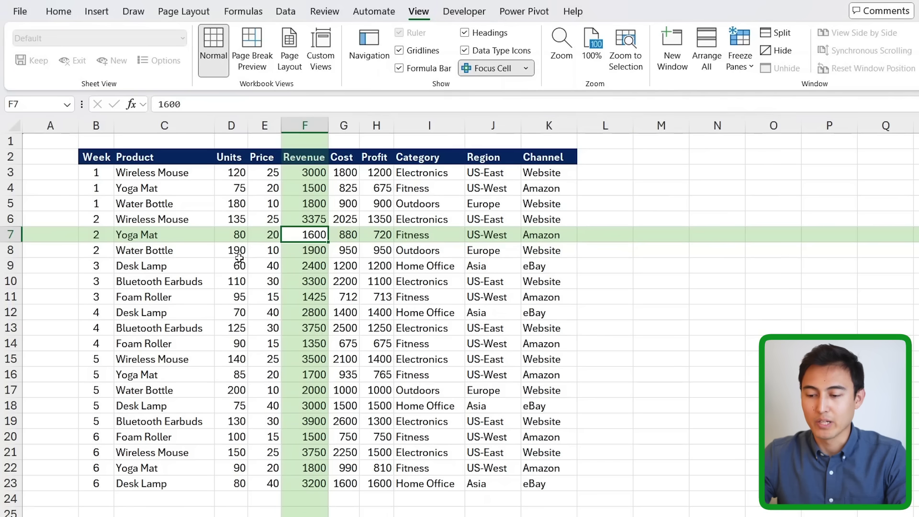
pyautogui.click(199, 299)
pyautogui.click(295, 261)
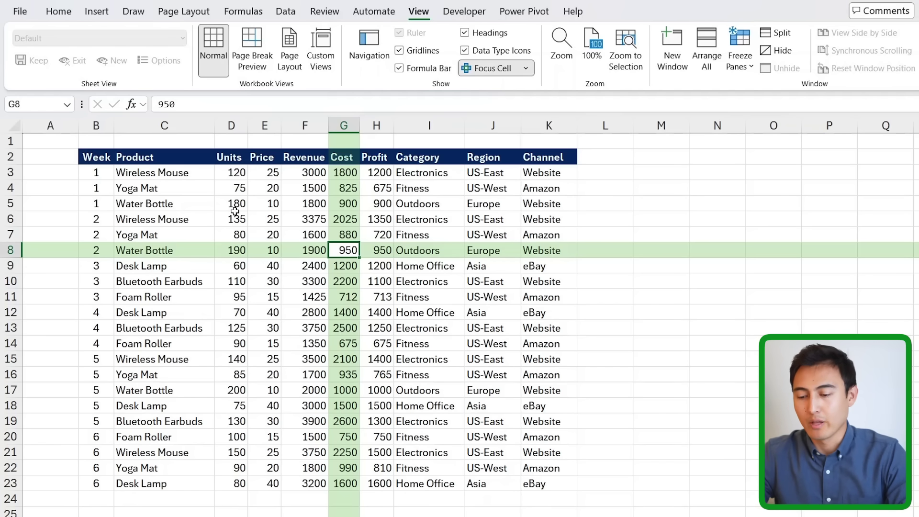
pyautogui.click(236, 216)
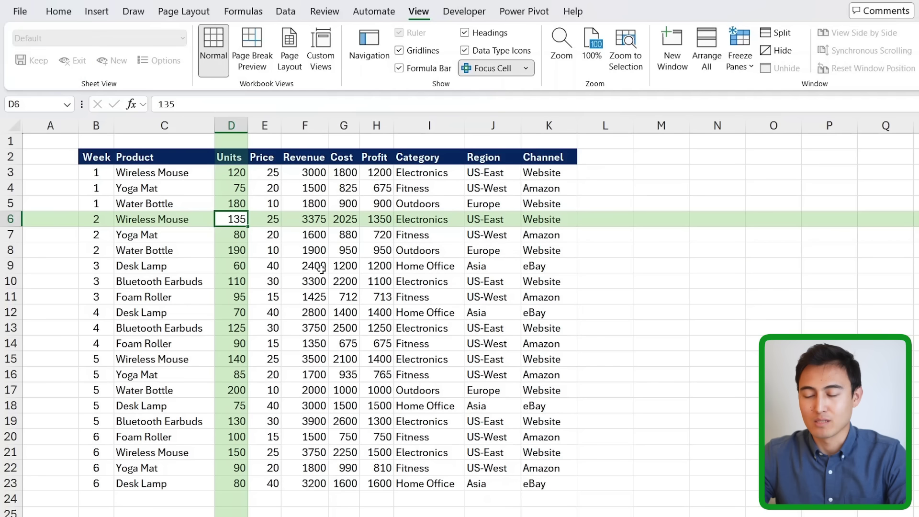
pyautogui.click(382, 281)
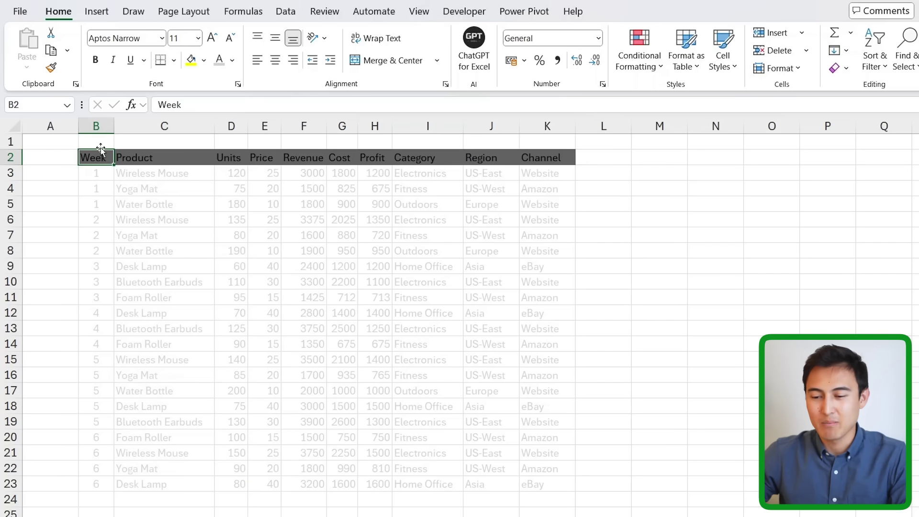
# Select the sales table's header row B2:K2
pyautogui.hotkey('ctrl', 'shift', 'Right')
pyautogui.press('Down')
pyautogui.hotkey('ctrl', 'shift', 'Down')
pyautogui.hotkey('ctrl', 'shift', 'Right')
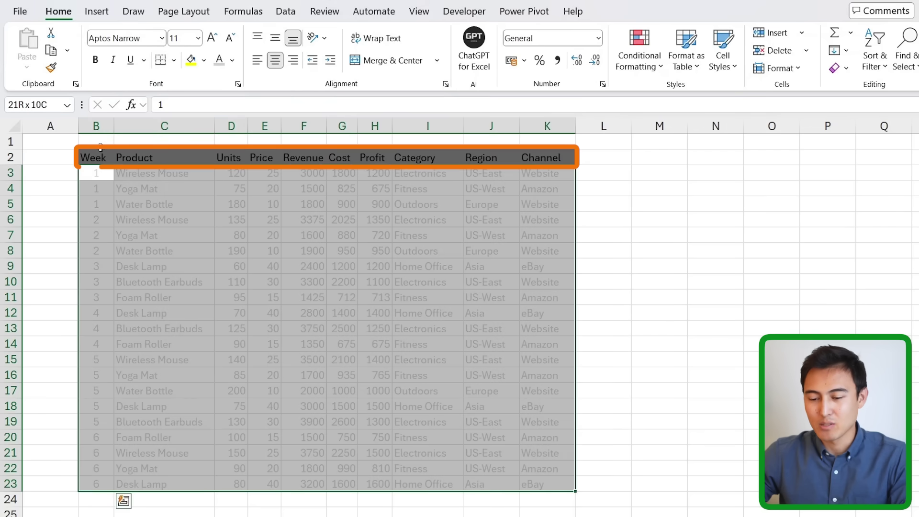
pyautogui.press('Right')
pyautogui.press('Left')
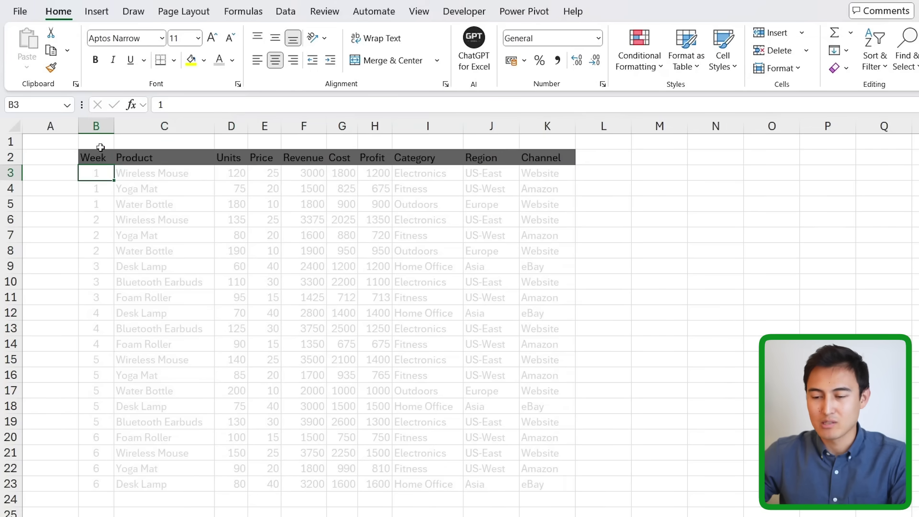
pyautogui.press('Up')
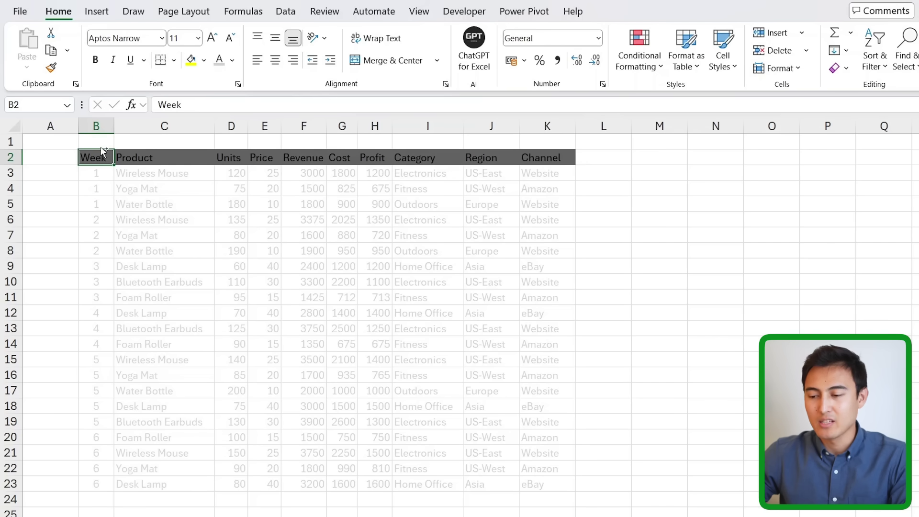
pyautogui.hotkey('ctrl', 'shift', 'Right')
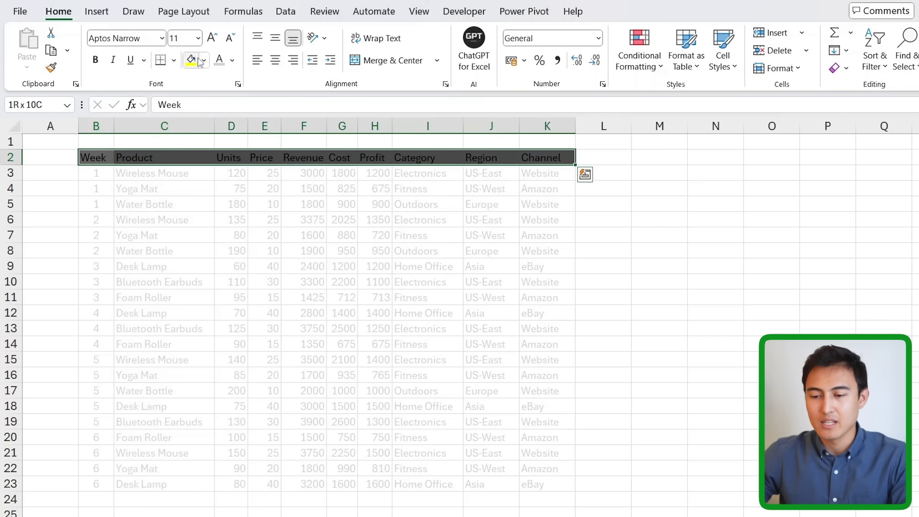
# Limit the Fill Color palette to high-contrast colours, then show font colour choices for row B3:K3
pyautogui.click(204, 60)
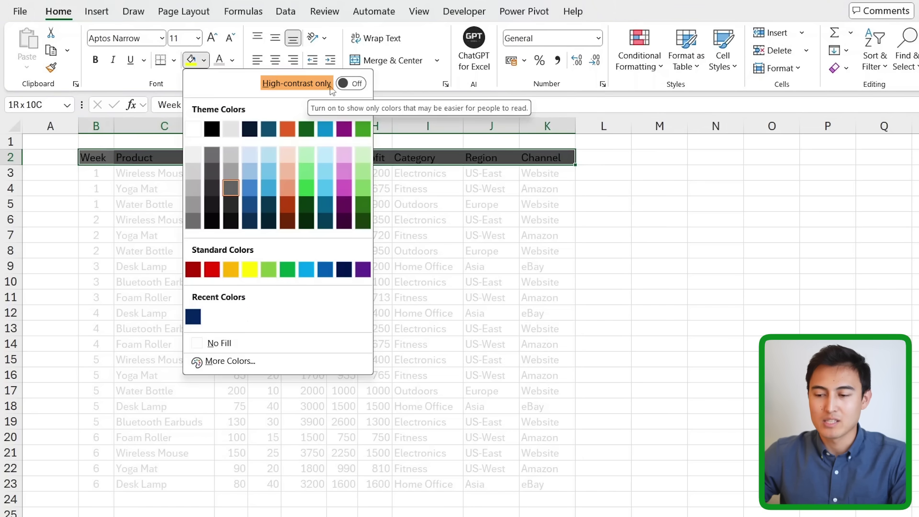
pyautogui.click(360, 85)
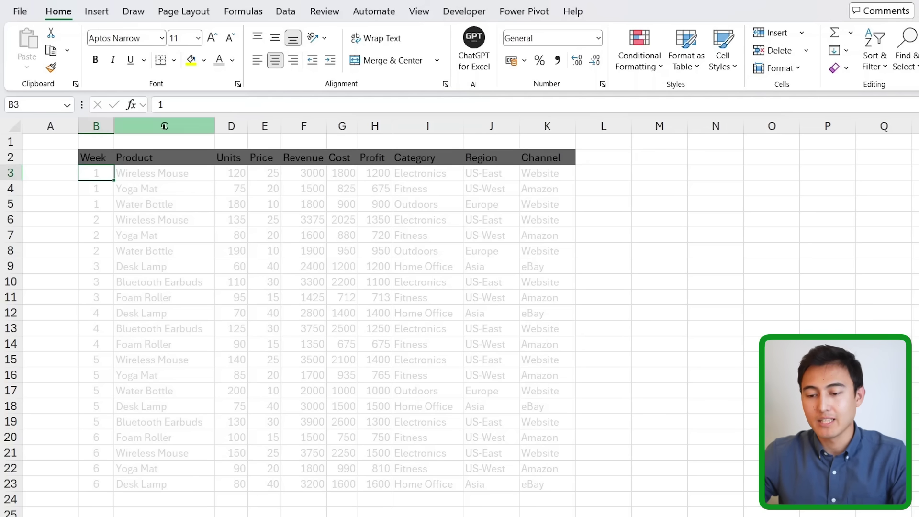
pyautogui.hotkey('ctrl', 'shift', 'Right')
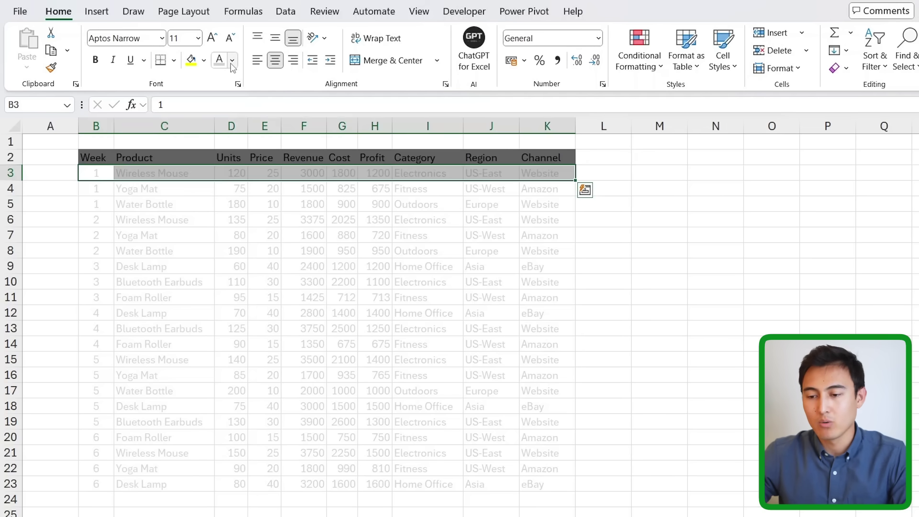
pyautogui.click(233, 61)
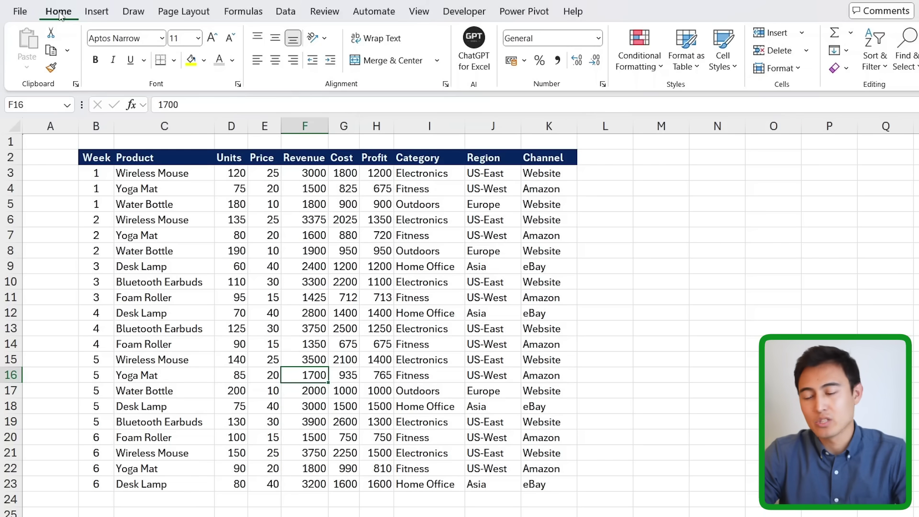
# Set the Office Theme to Black in Excel's General options and apply it
pyautogui.click(412, 12)
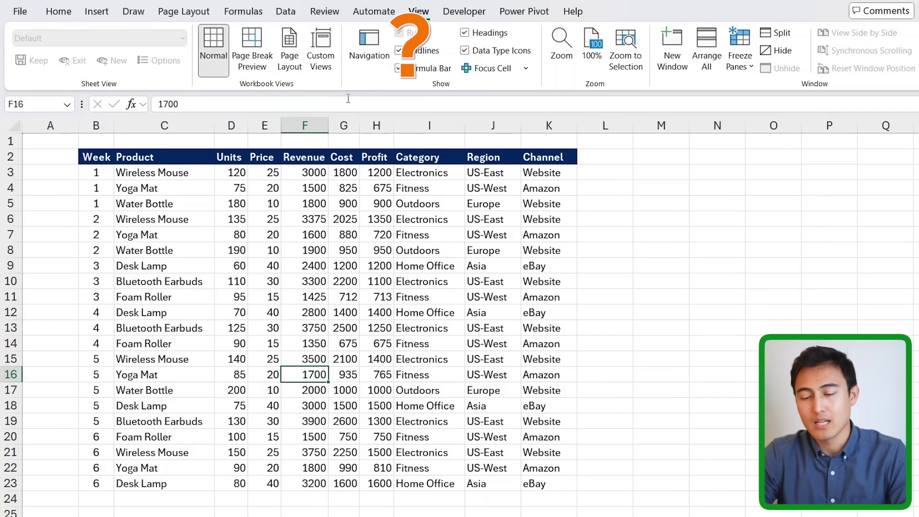
pyautogui.click(7, 13)
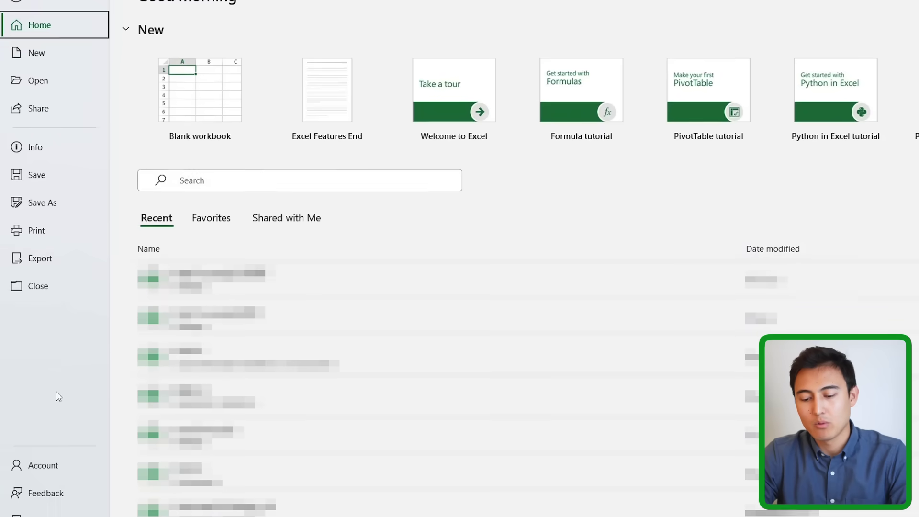
pyautogui.click(60, 506)
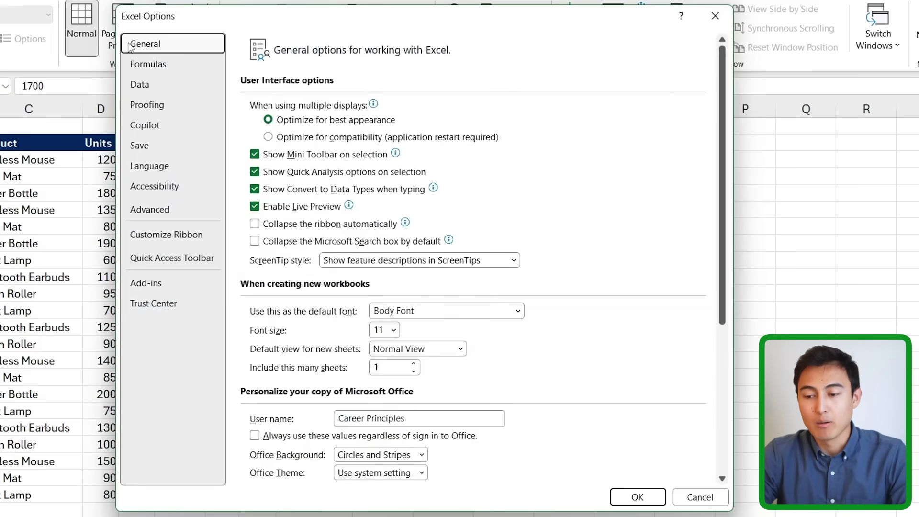
pyautogui.scroll(-3, 591, 315)
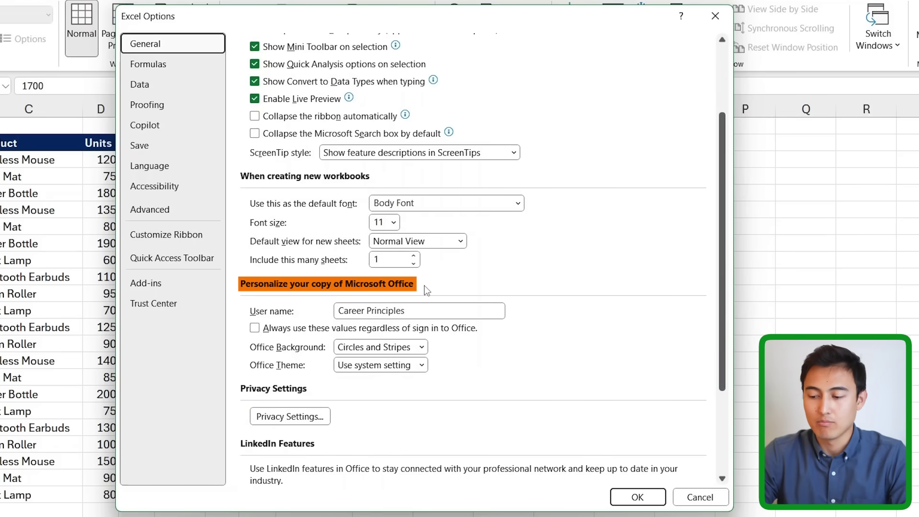
pyautogui.click(366, 368)
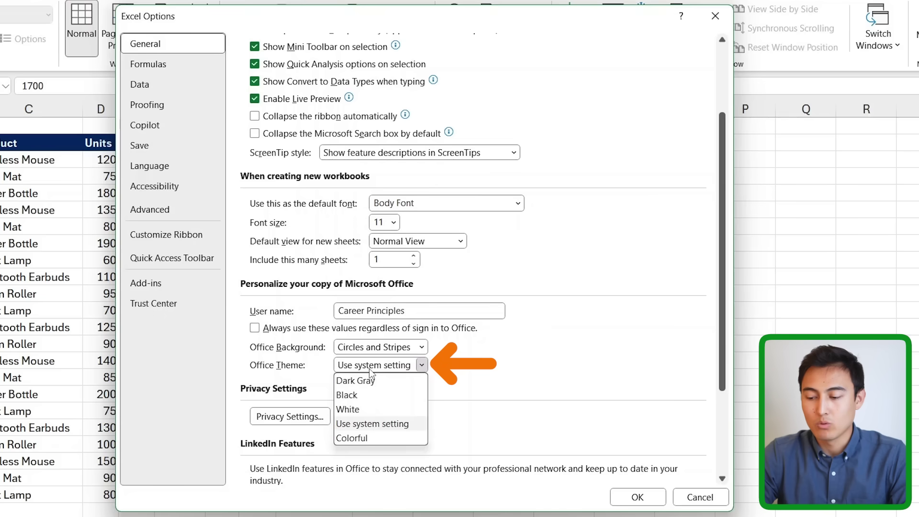
pyautogui.click(369, 397)
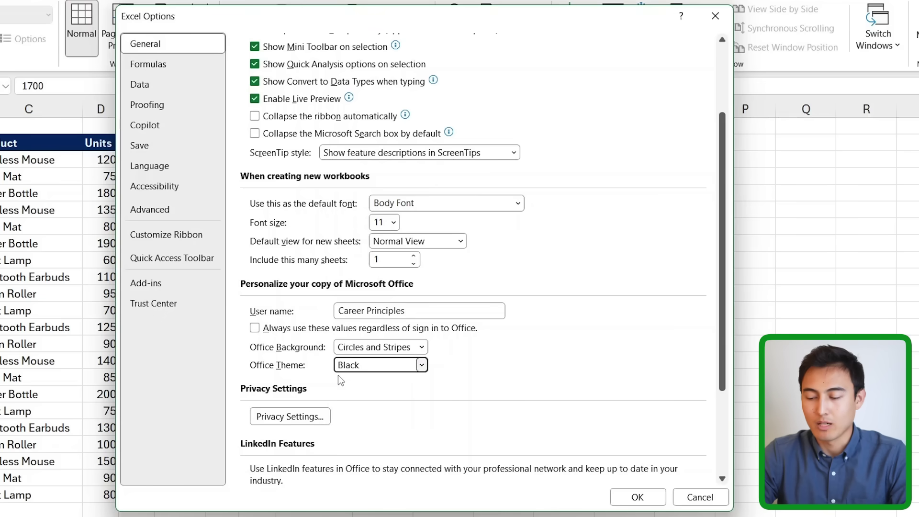
pyautogui.click(638, 497)
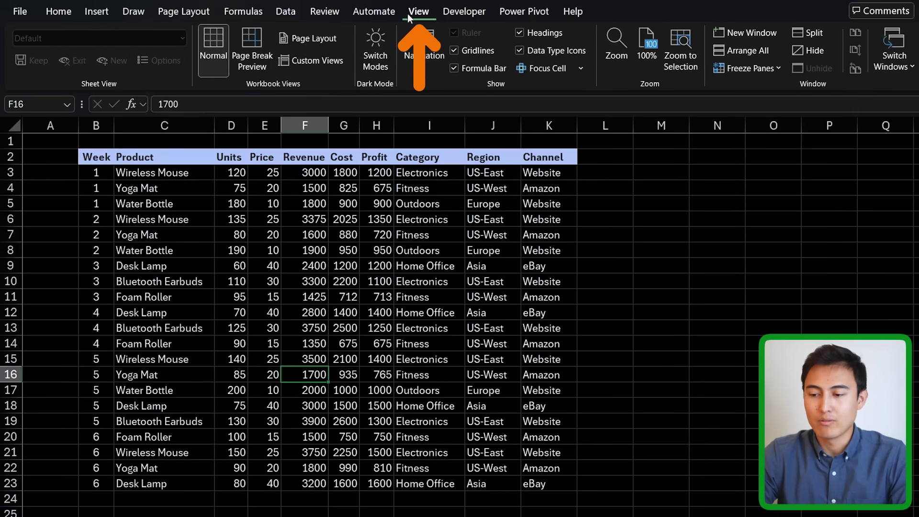
# Switch the sheet grid to light and back to dark, then choose the White Office theme
pyautogui.click(368, 53)
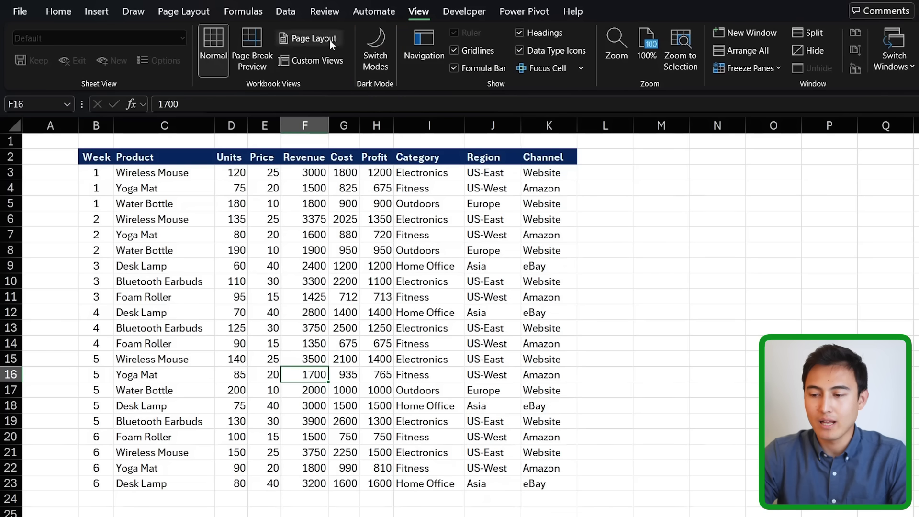
pyautogui.click(380, 45)
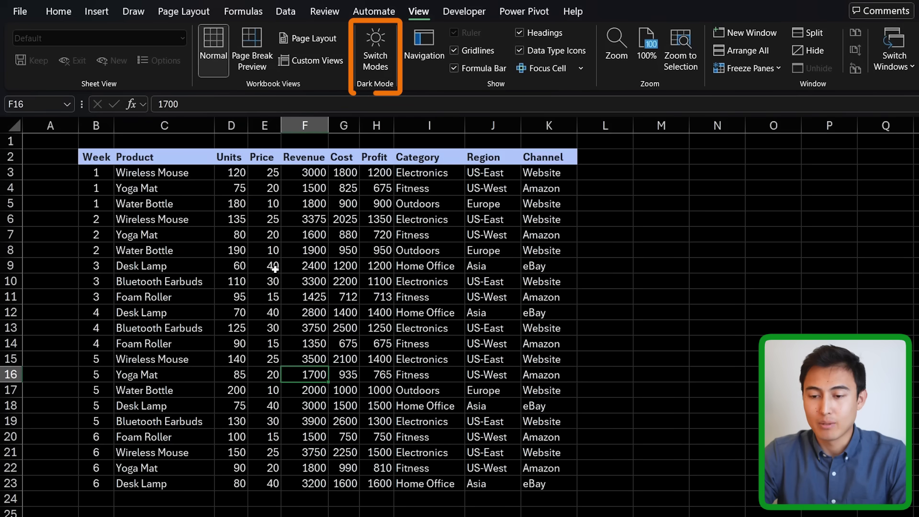
pyautogui.click(26, 13)
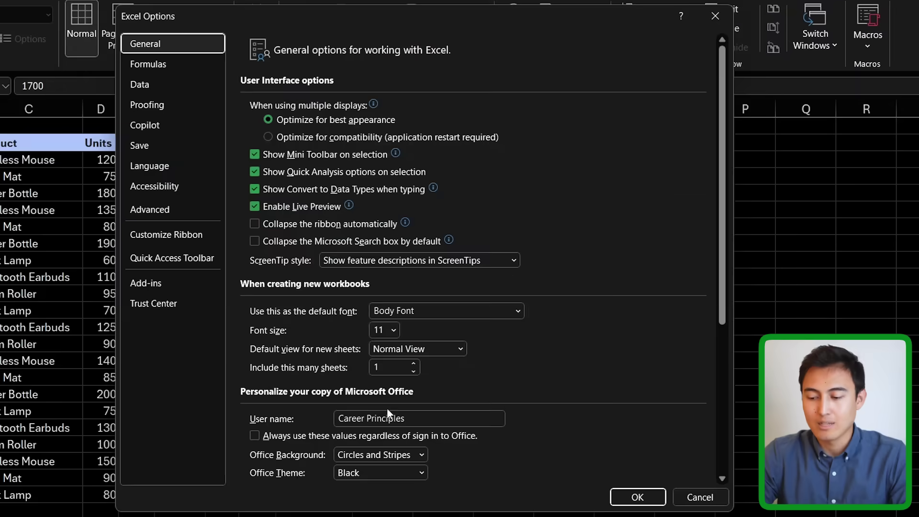
pyautogui.scroll(-5, 490, 474)
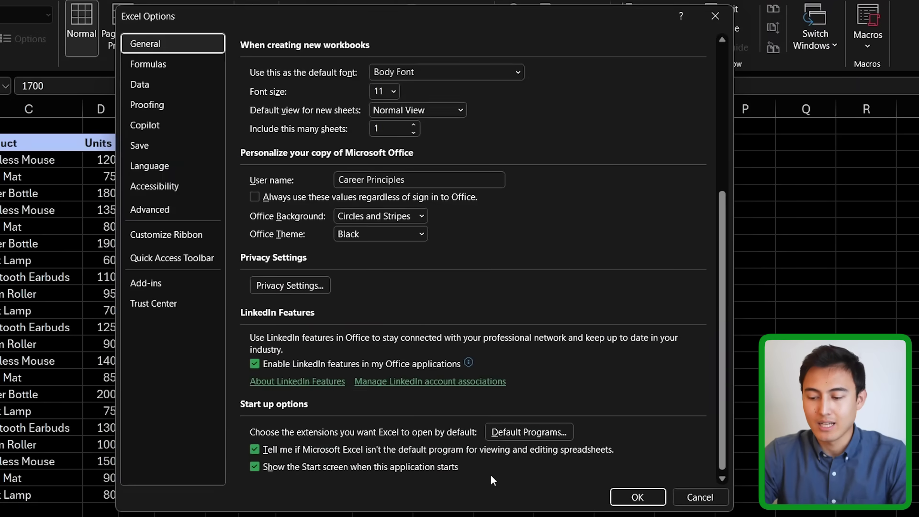
pyautogui.click(373, 232)
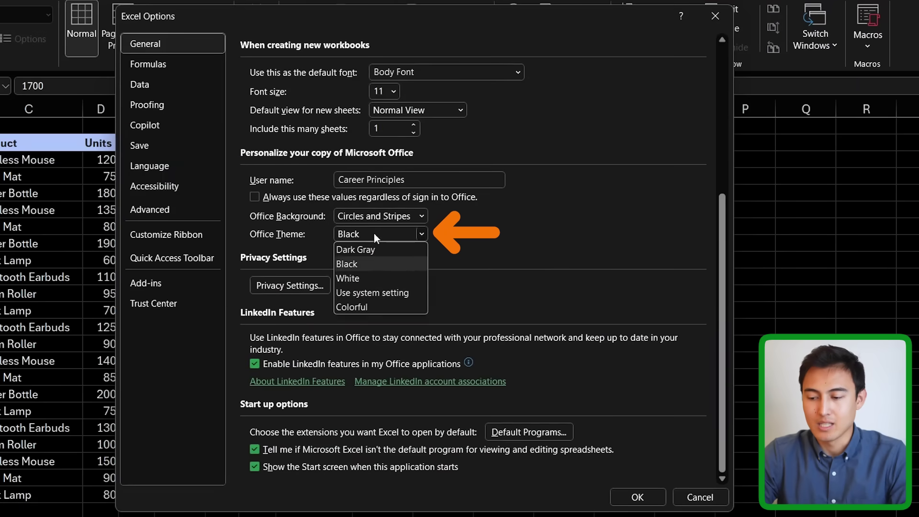
pyautogui.click(366, 279)
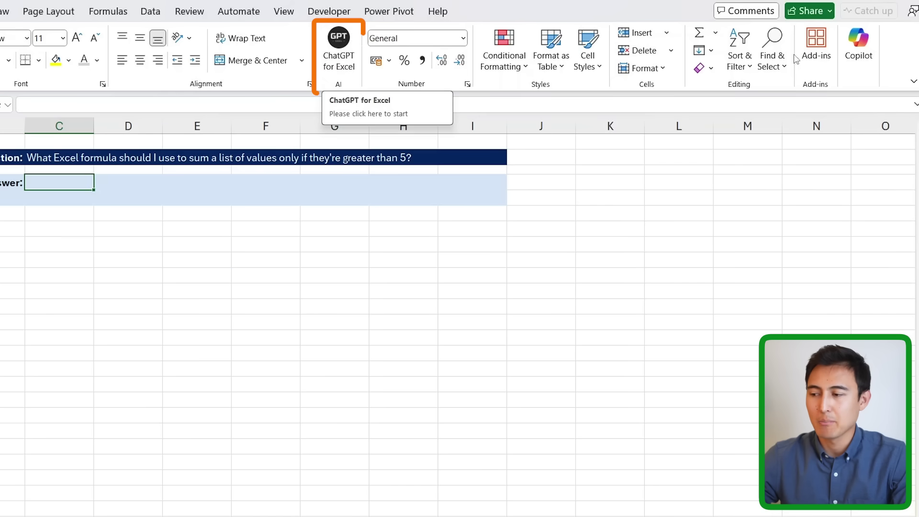
pyautogui.click(817, 48)
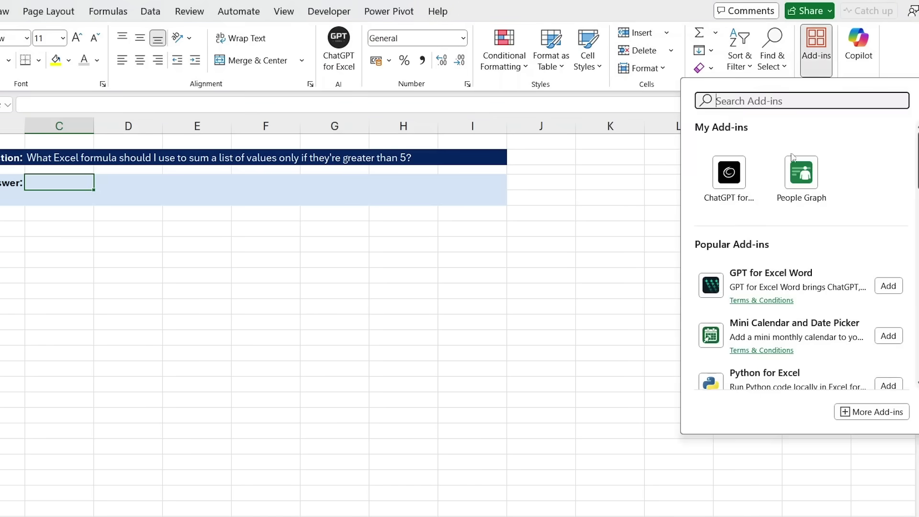
pyautogui.click(867, 413)
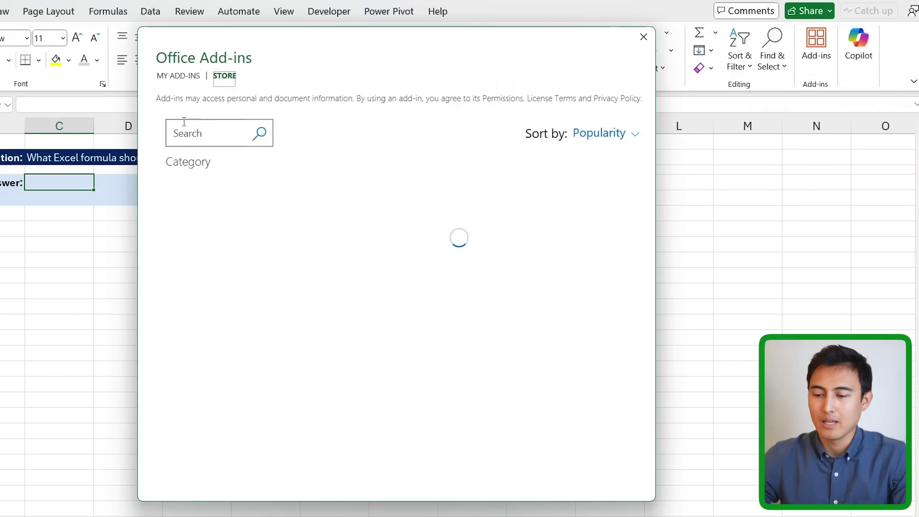
pyautogui.click(190, 128)
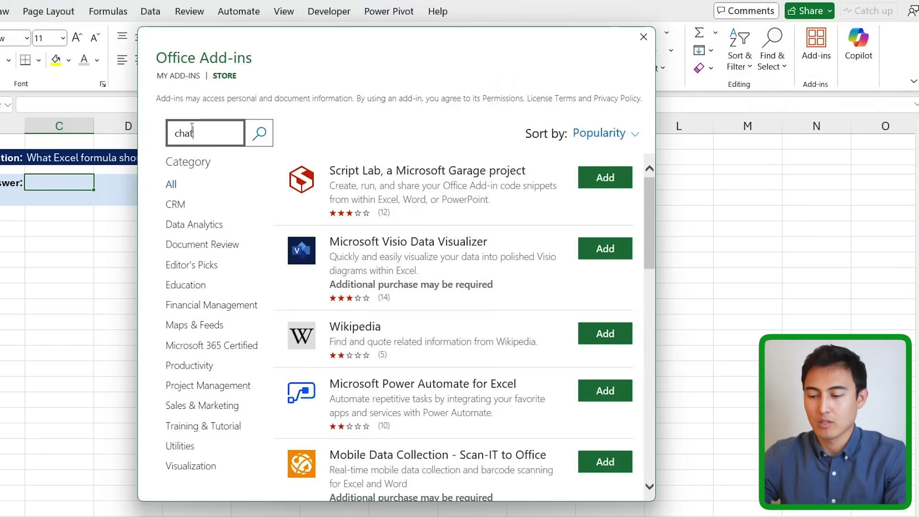
pyautogui.write('chatgpt')
pyautogui.press('Return')
pyautogui.click(491, 337)
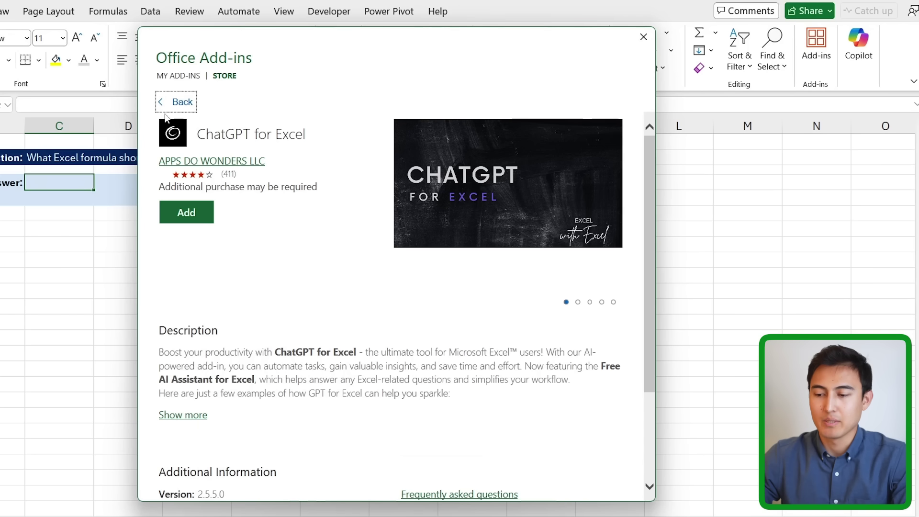
pyautogui.click(180, 107)
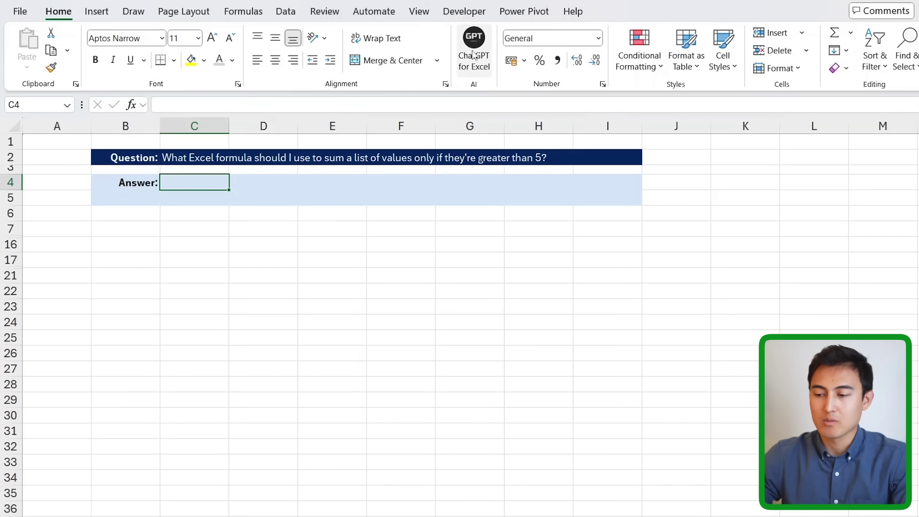
# Open and close the ChatGPT for Excel pane, then select the question text in row 2
pyautogui.click(472, 48)
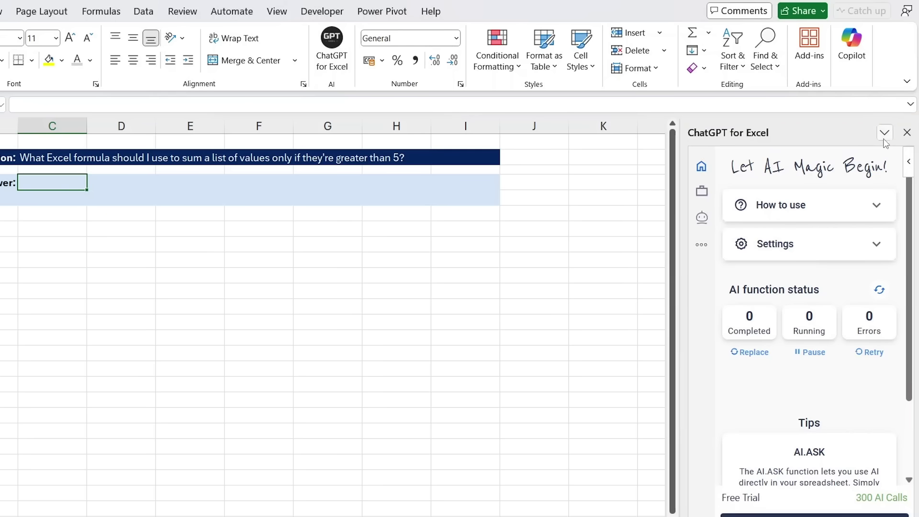
pyautogui.click(907, 133)
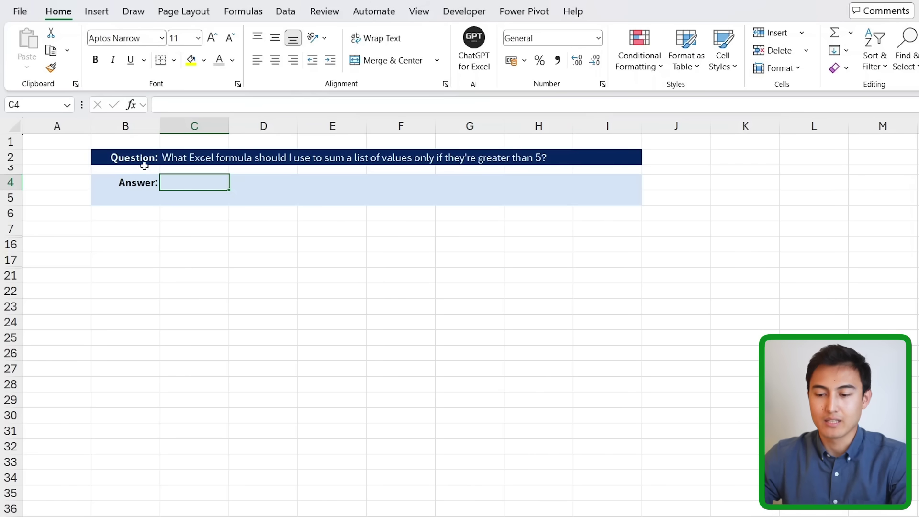
pyautogui.moveTo(179, 157); pyautogui.dragTo(598, 156)
pyautogui.click(406, 160)
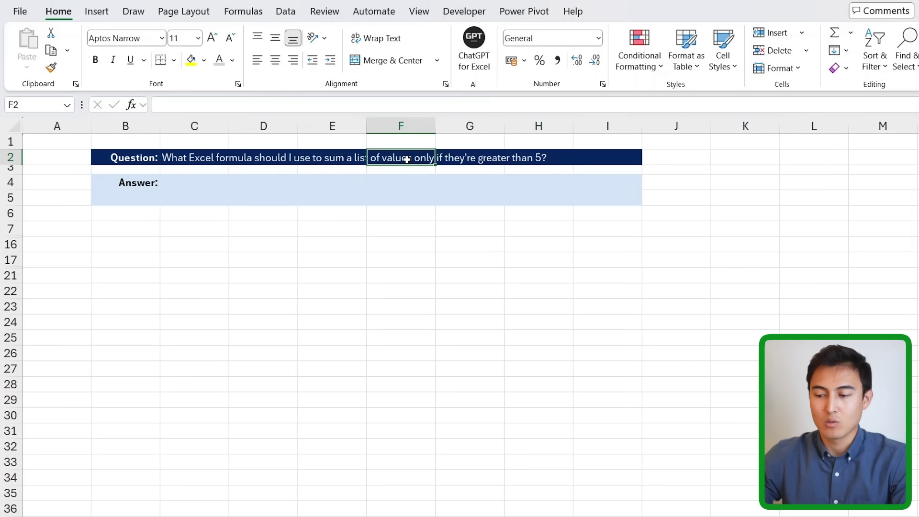
# Enter =AI.ASK(C2) in cell C4 to ask the question in C2
pyautogui.click(182, 185)
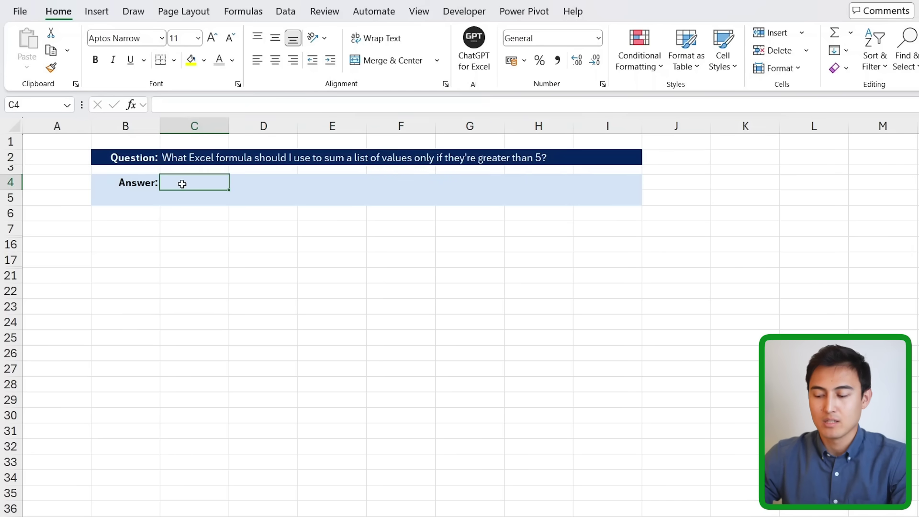
pyautogui.write('=ask')
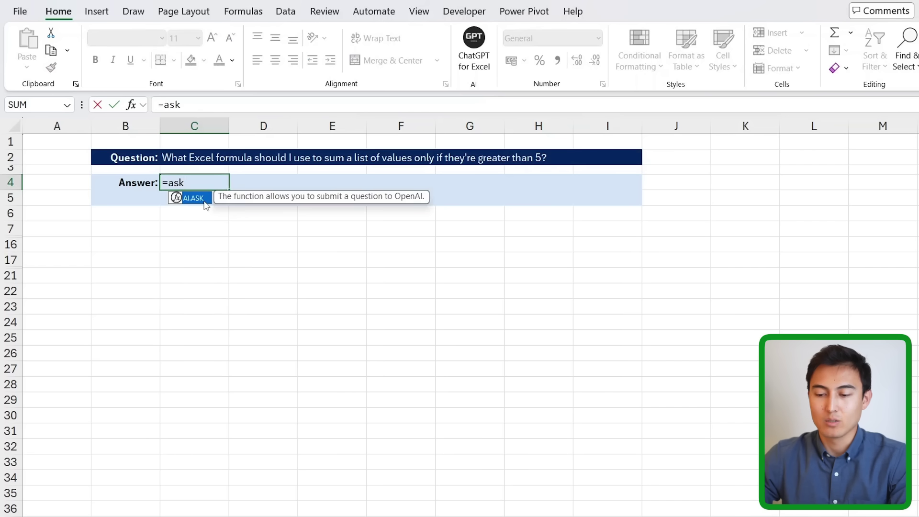
pyautogui.doubleClick(194, 198)
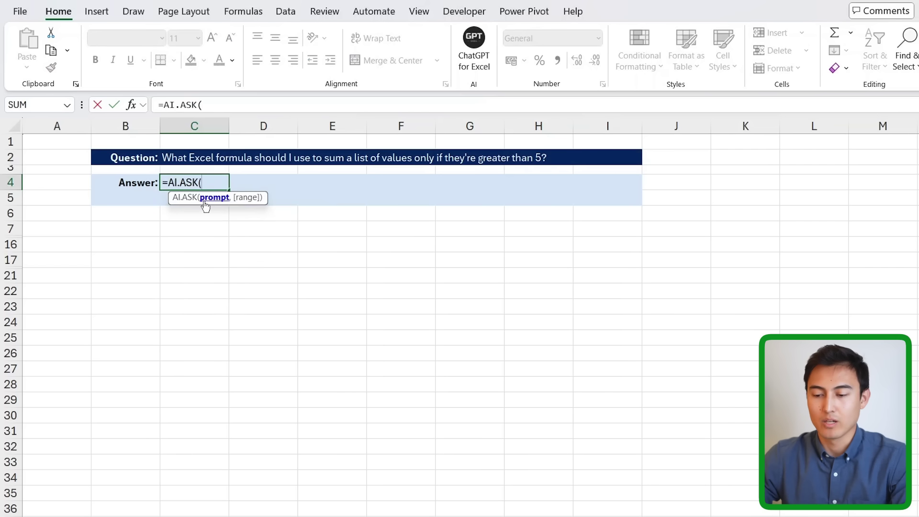
pyautogui.click(175, 156)
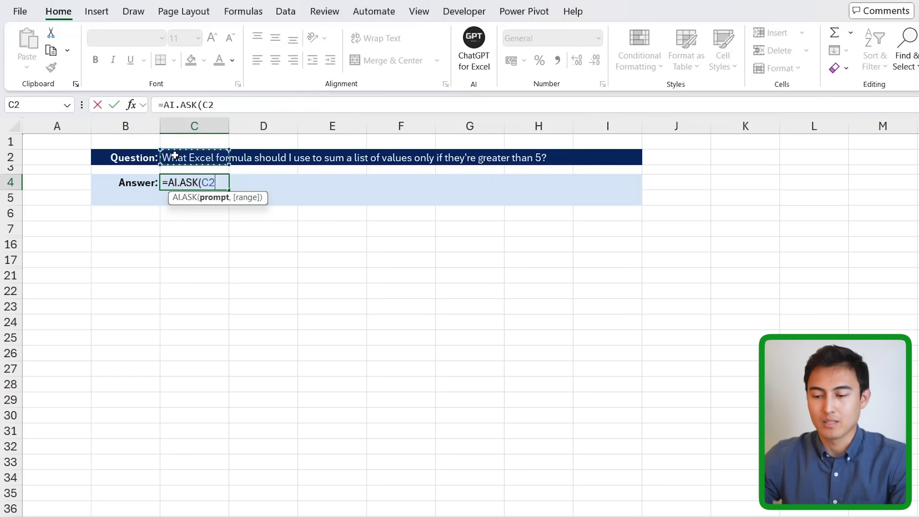
pyautogui.write(')')
pyautogui.press('Return')
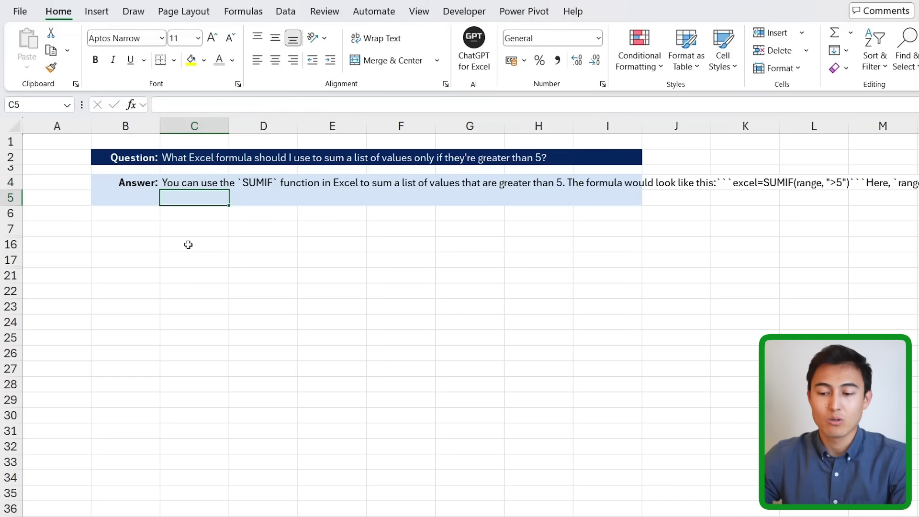
# Return to C4 and scroll right to read the SUMIF explanation
pyautogui.press('Up')
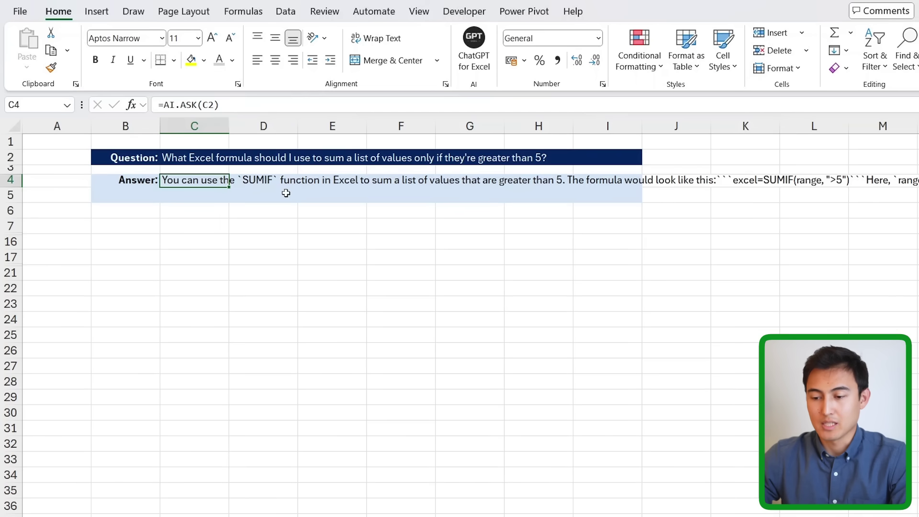
pyautogui.hscroll(5, 285, 193)
pyautogui.hscroll(1, 286, 193)
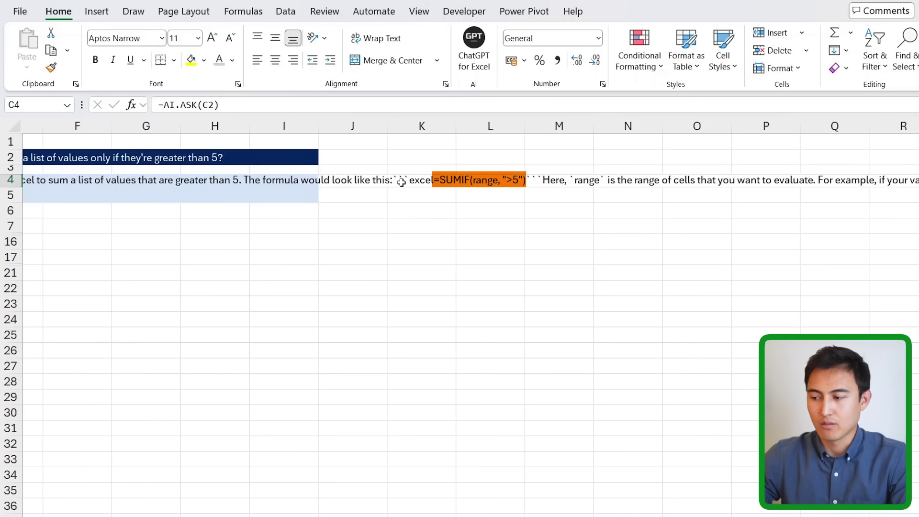
pyautogui.hscroll(6, 441, 186)
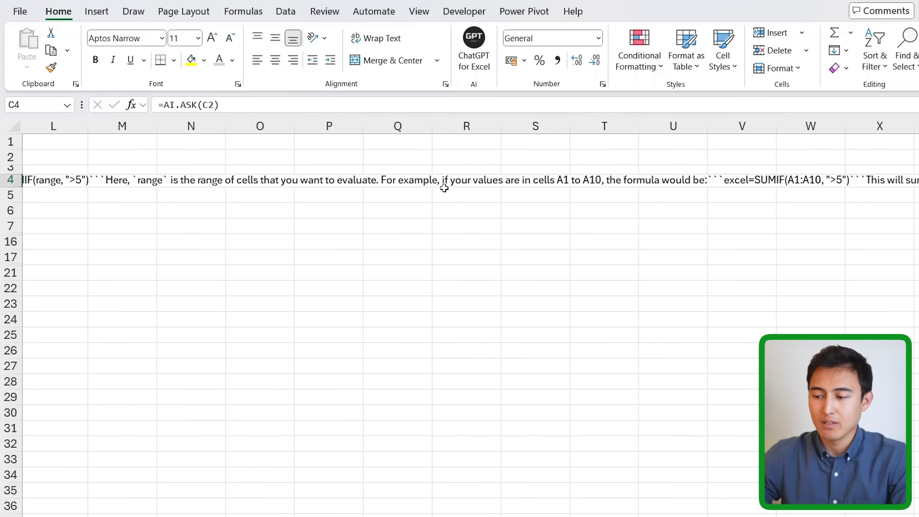
pyautogui.hscroll(2, 687, 202)
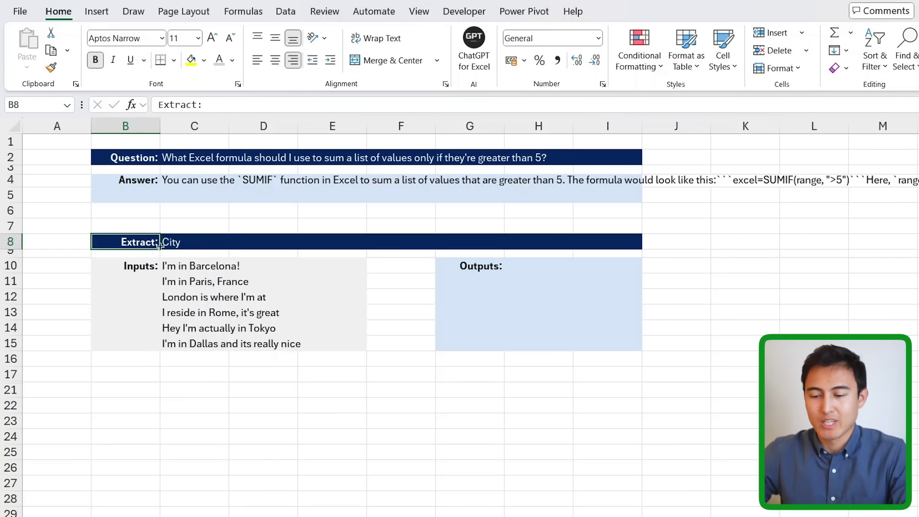
# Review the City setting in C8 and the input sentences, ending in output cell H10
pyautogui.click(199, 243)
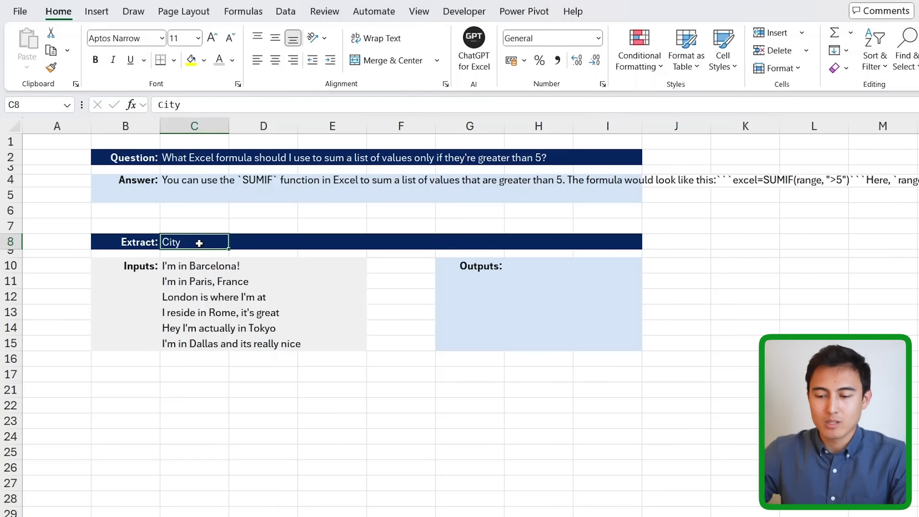
pyautogui.click(201, 282)
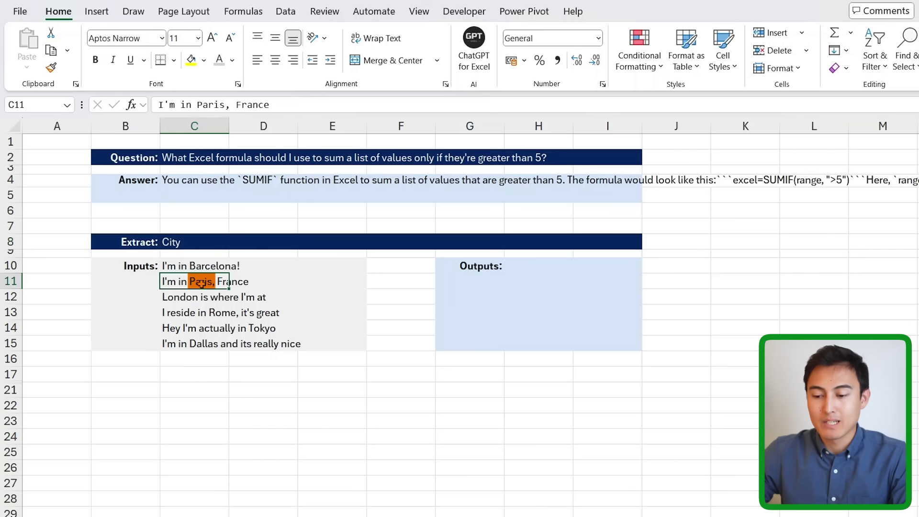
pyautogui.click(182, 297)
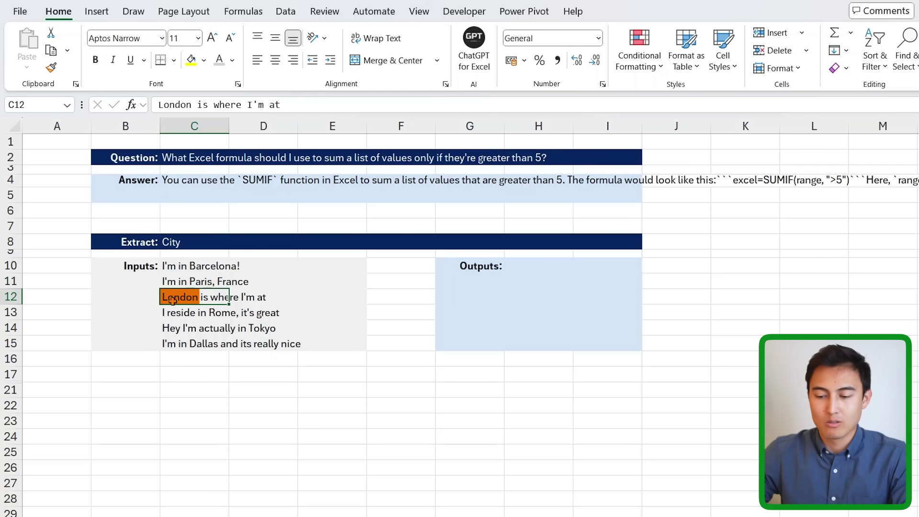
pyautogui.press('Down')
pyautogui.press('Down')
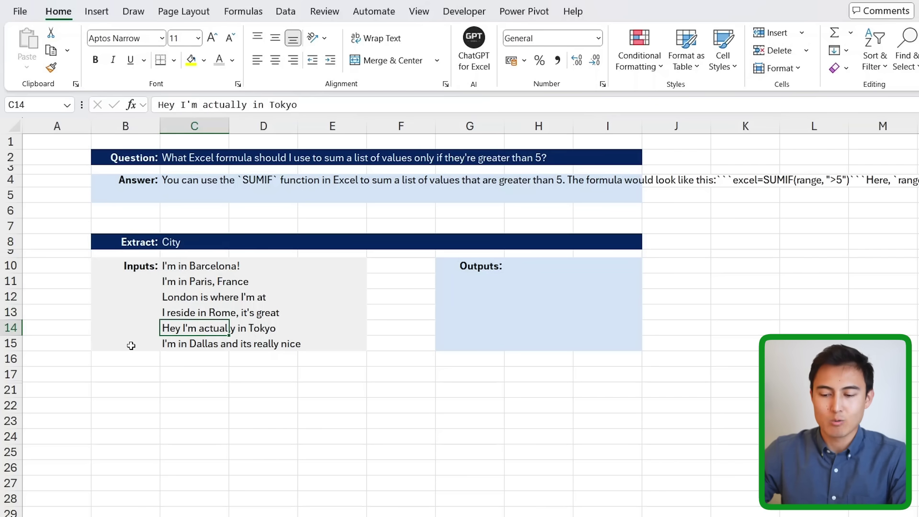
pyautogui.press('Up')
pyautogui.press('Up')
pyautogui.press('Up')
pyautogui.press('Up')
pyautogui.press('Right')
pyautogui.press('Right')
pyautogui.press('Right')
pyautogui.press('Right')
pyautogui.press('Right')
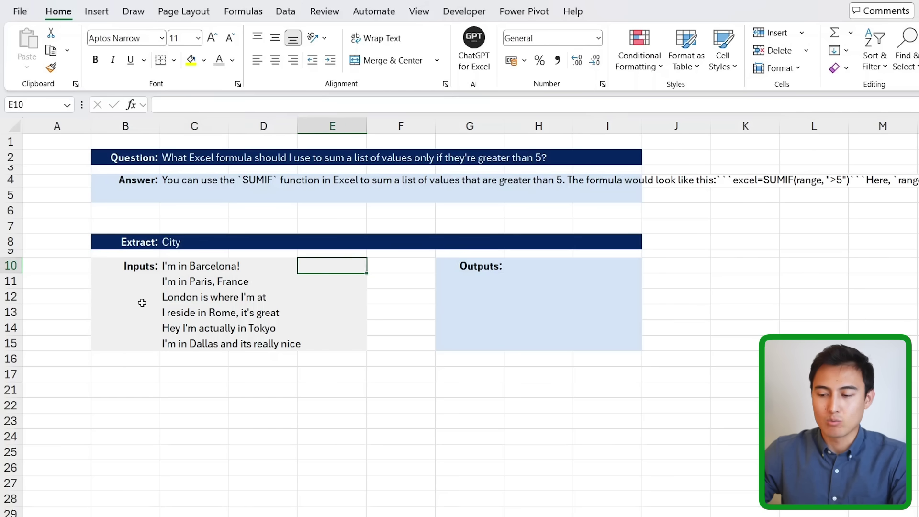
# Enter =AI.EXTRACT(C10:C15,C8) in H10 to pull the city from each sentence
pyautogui.write('=ai')
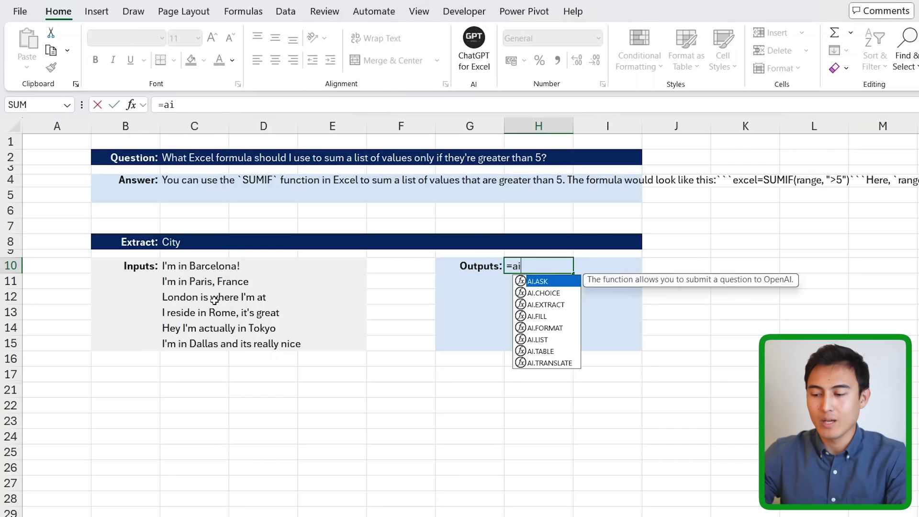
pyautogui.press('Down')
pyautogui.press('Down')
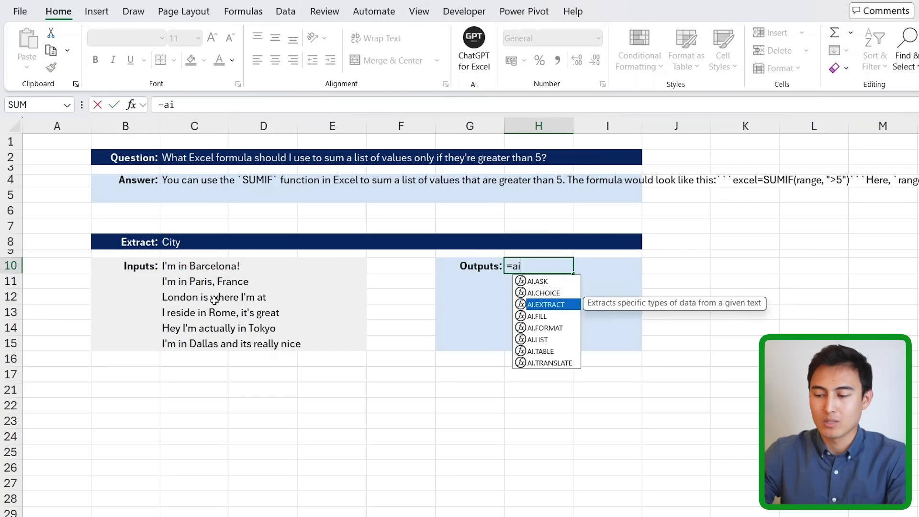
pyautogui.press('Tab')
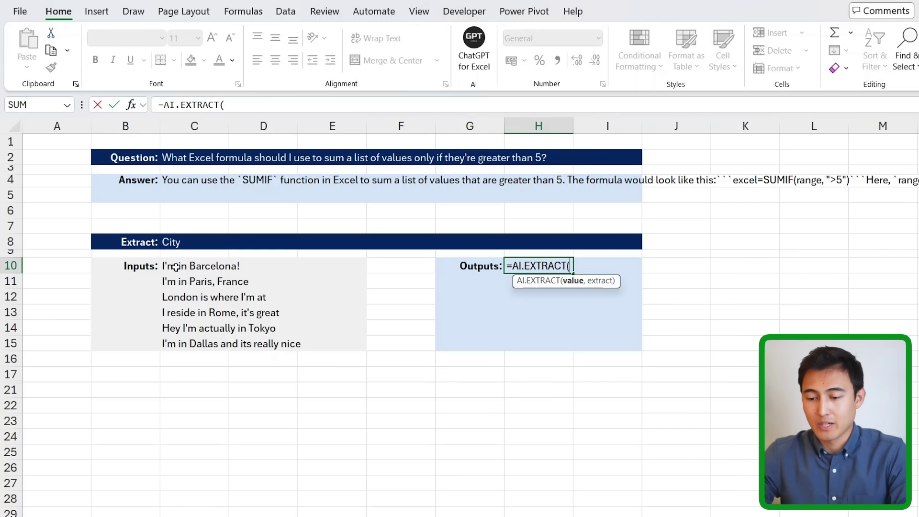
pyautogui.moveTo(175, 267); pyautogui.dragTo(184, 341)
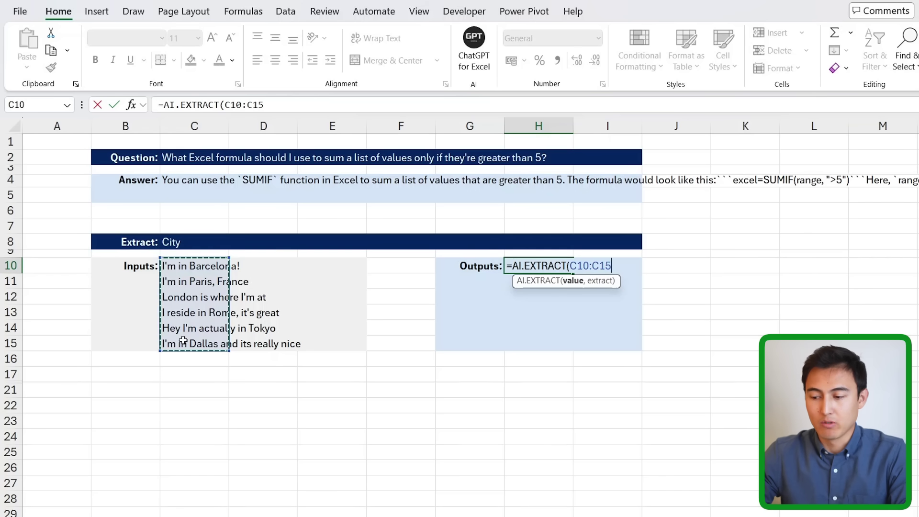
pyautogui.write(',')
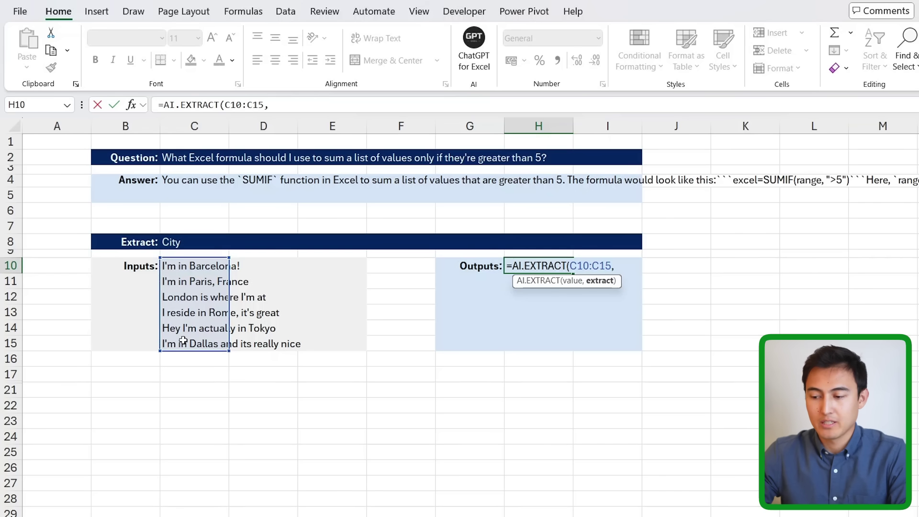
pyautogui.click(179, 241)
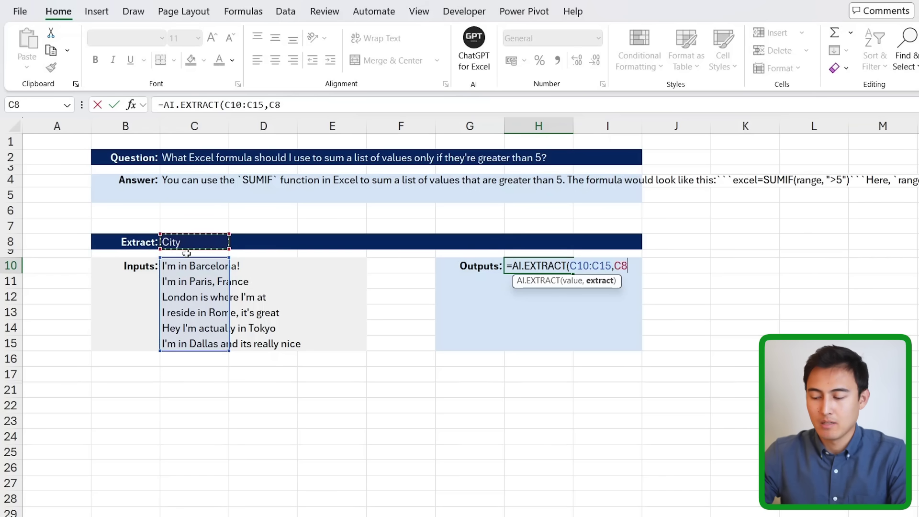
pyautogui.press('Return')
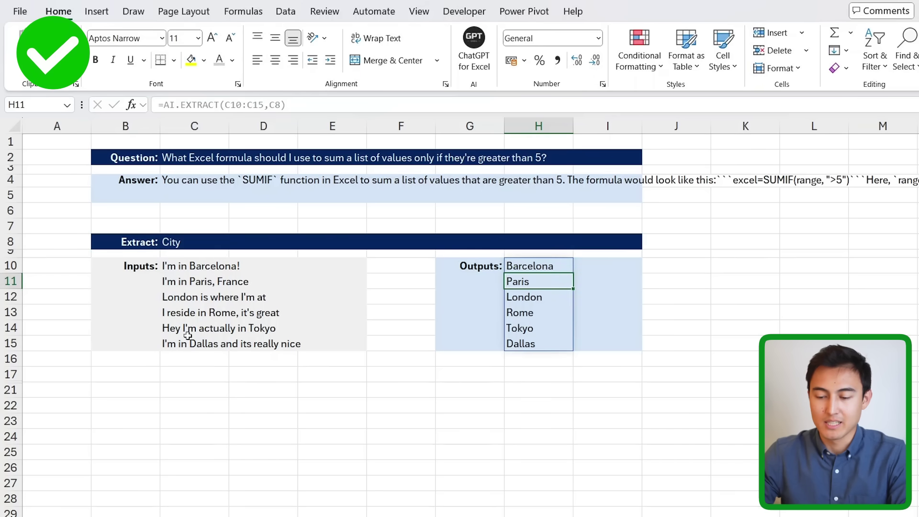
# Check the extracted cities against the input sentences C10:C15
pyautogui.press('Up')
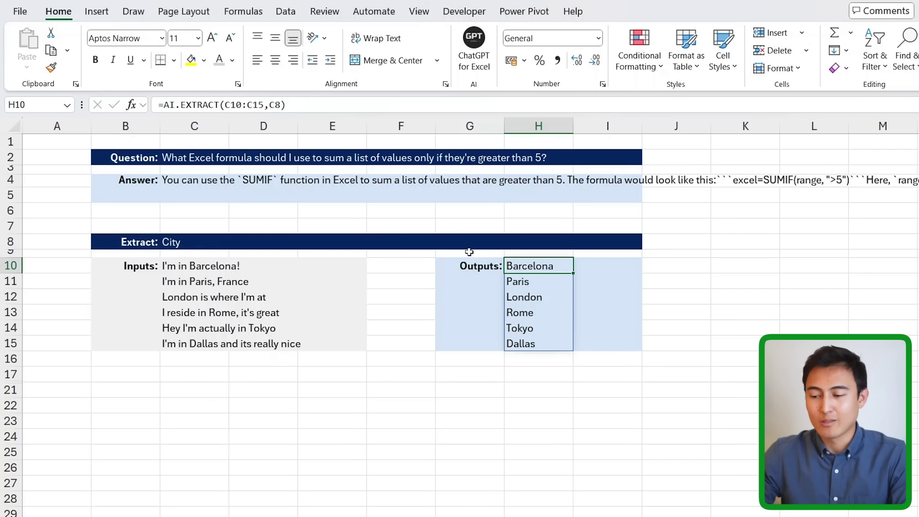
pyautogui.click(167, 265)
pyautogui.keyDown('shift'); pyautogui.click(214, 353); pyautogui.keyUp('shift')
pyautogui.press('Up')
pyautogui.press('Down')
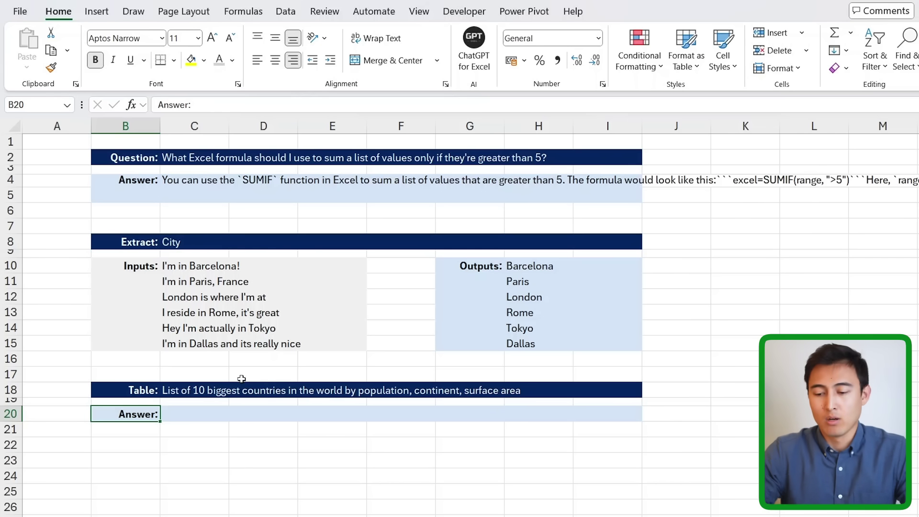
# Enter =AI.TABLE(C18) in C20 to generate the 10 most populous countries table
pyautogui.scroll(-5, 242, 378)
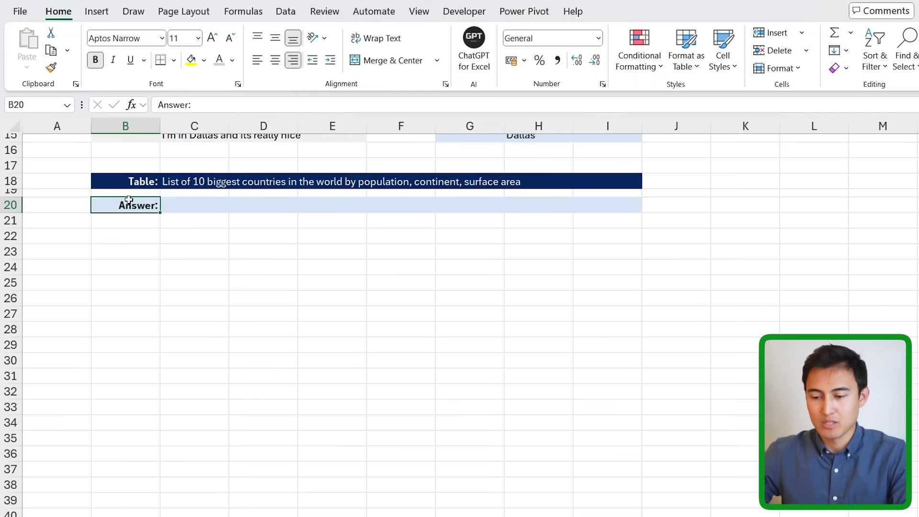
pyautogui.press('Right')
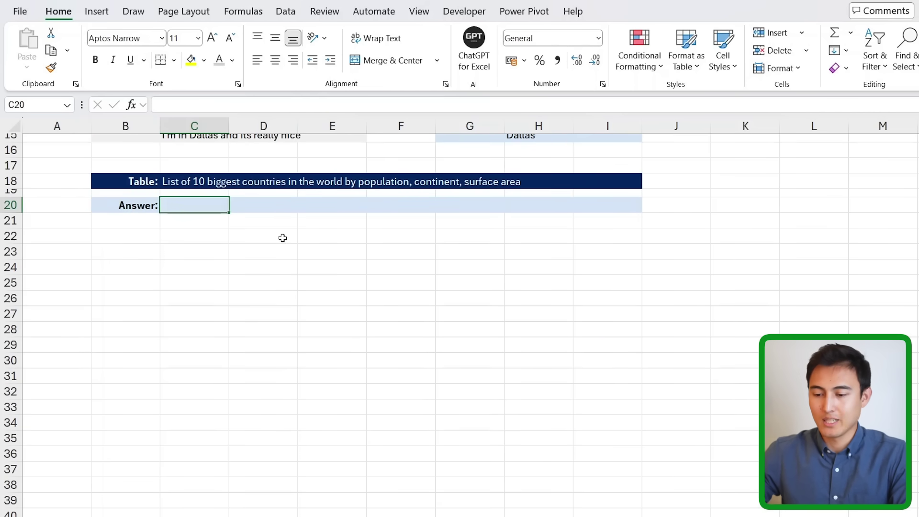
pyautogui.write('=ai.')
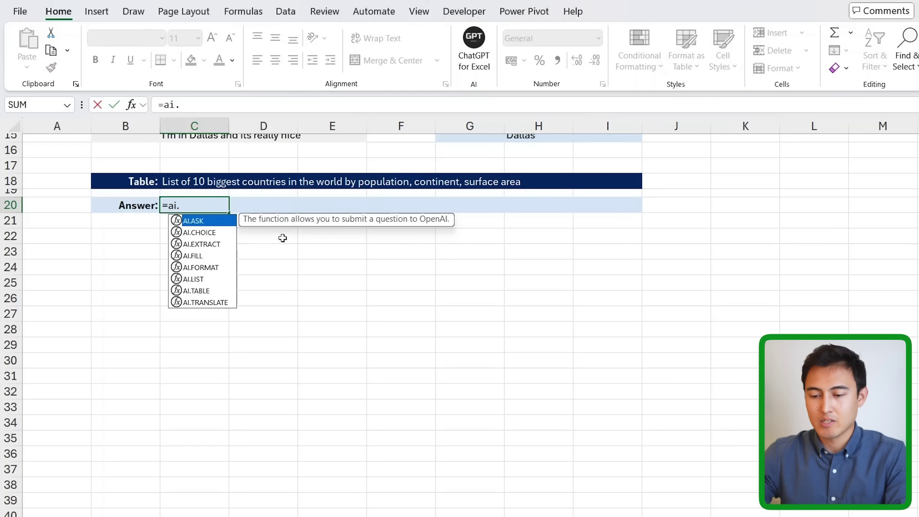
pyautogui.press('Down')
pyautogui.press('Down')
pyautogui.press('Down')
pyautogui.press('Down')
pyautogui.press('Down')
pyautogui.press('Down')
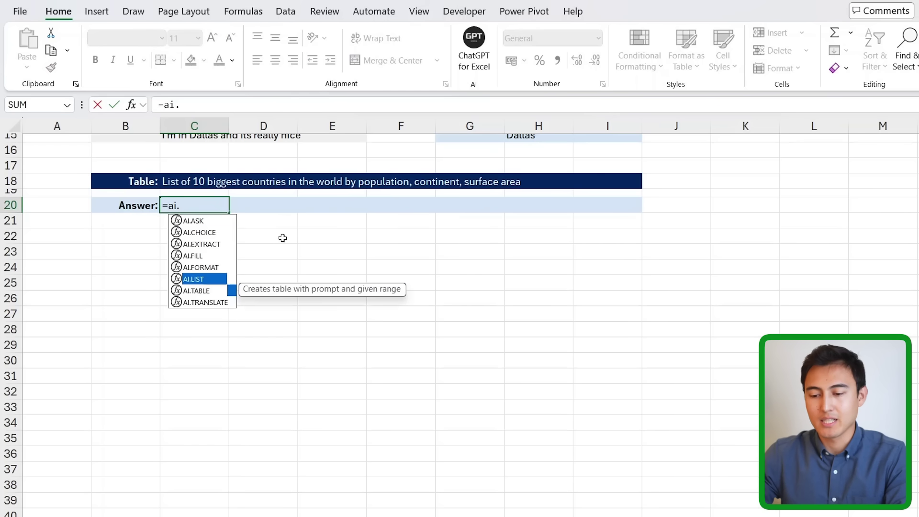
pyautogui.press('Tab')
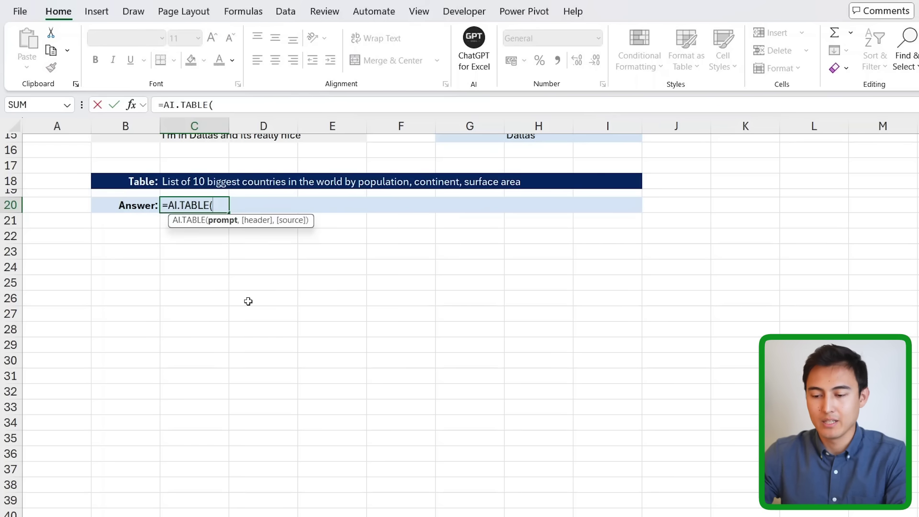
pyautogui.click(173, 179)
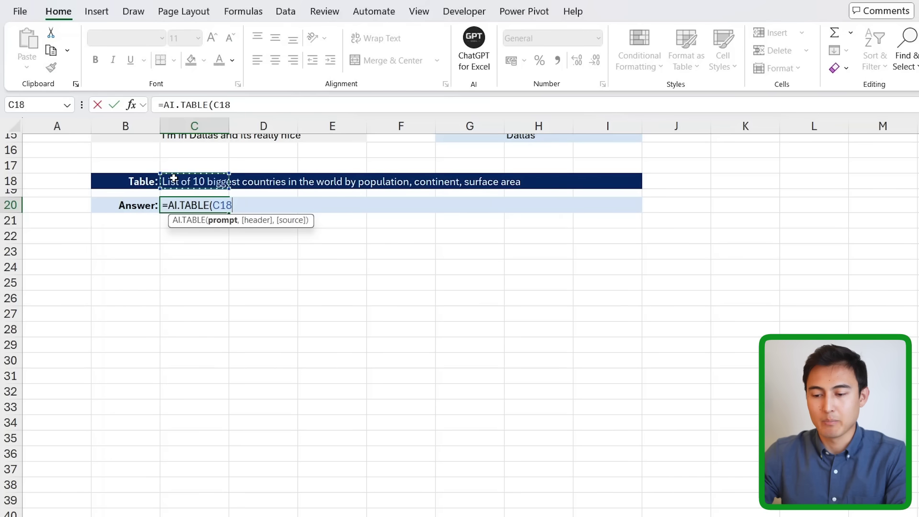
pyautogui.write(')')
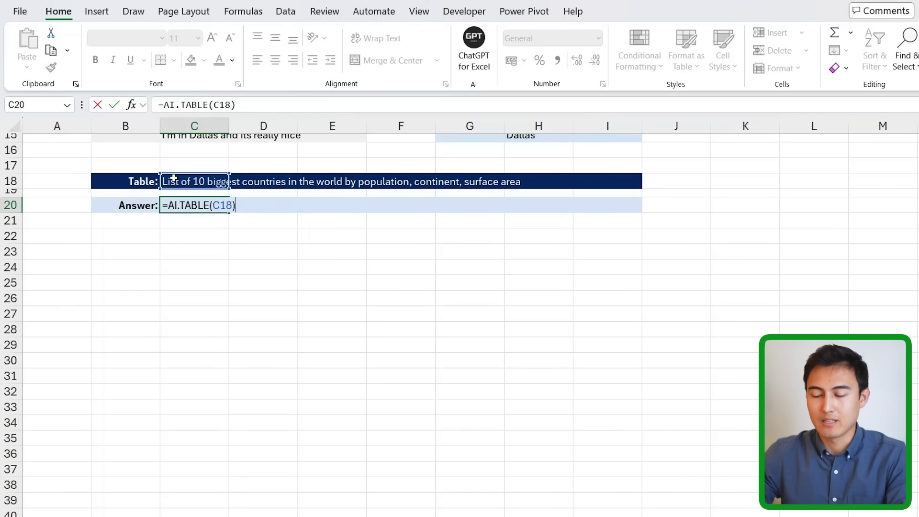
pyautogui.press('Return')
# Step through the generated table from C20 to China's population and continent
pyautogui.press('Up')
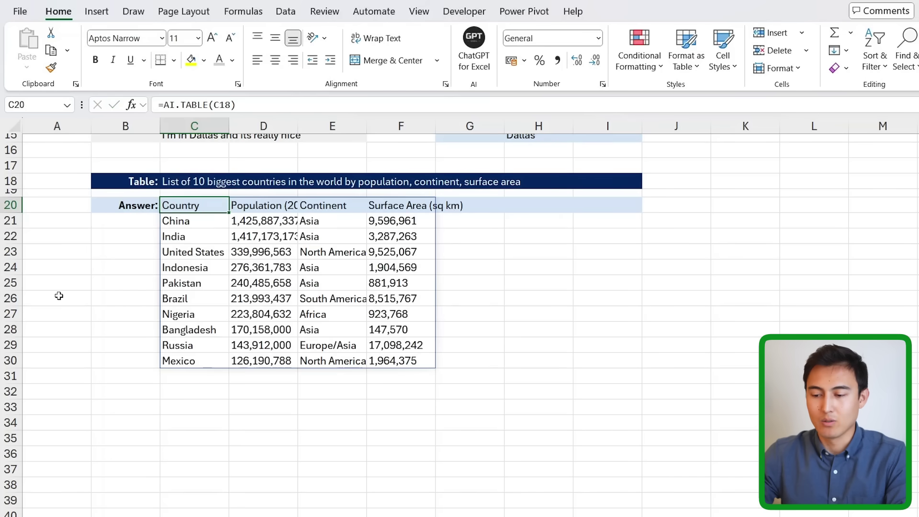
pyautogui.press('Down')
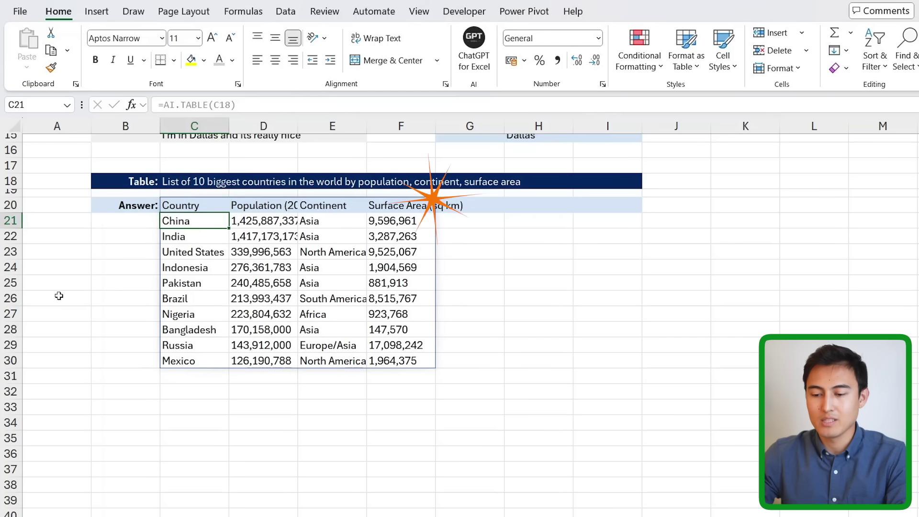
pyautogui.press('Right')
pyautogui.press('Right')
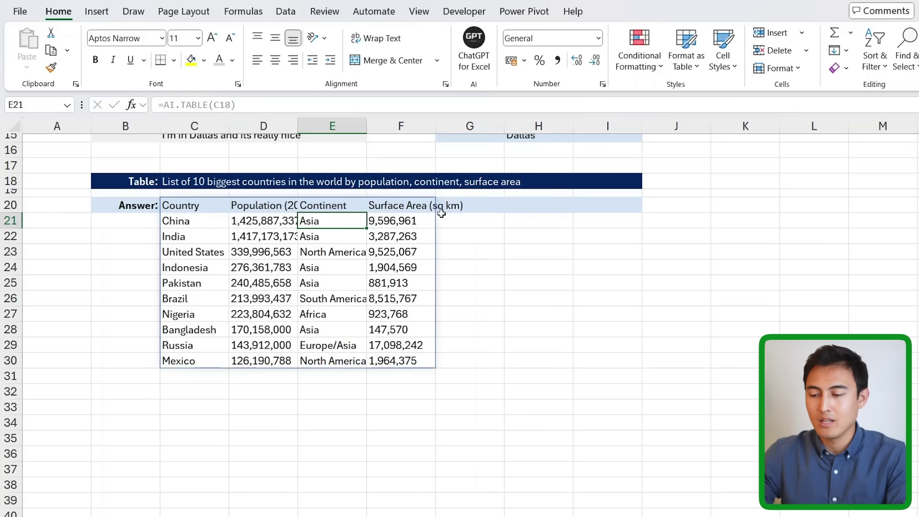
pyautogui.press('Right')
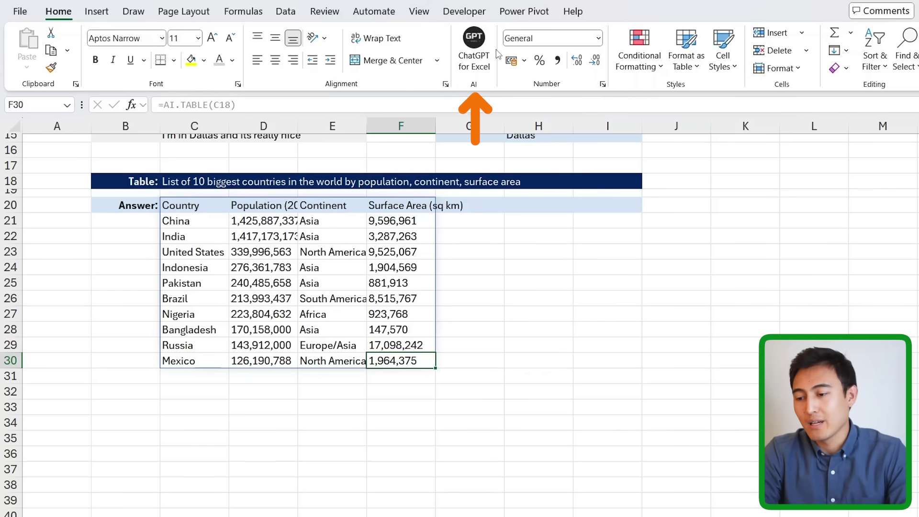
# Open the ChatGPT for Excel pane and switch to its AI Newbie assistant
pyautogui.click(474, 56)
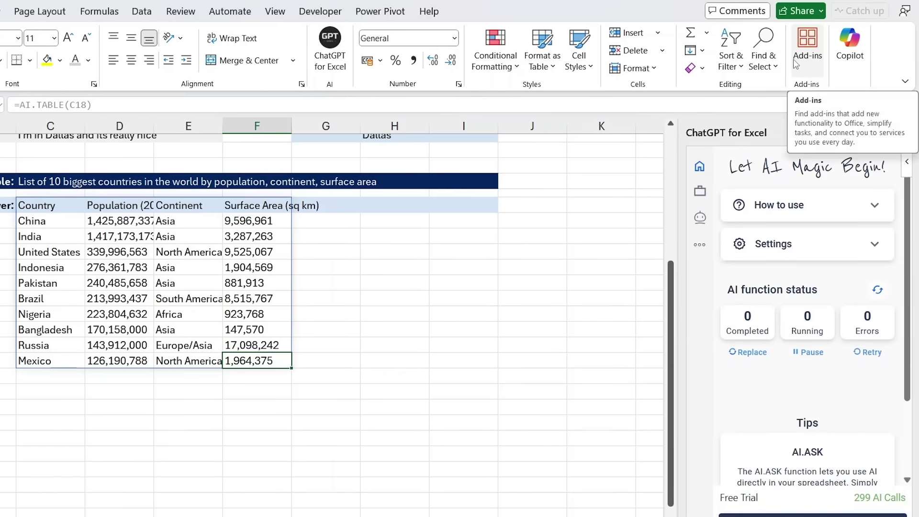
pyautogui.click(700, 219)
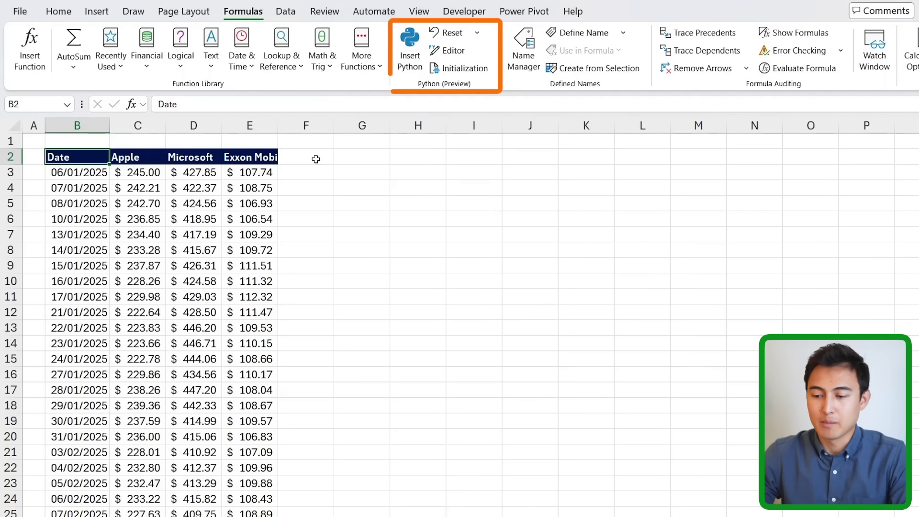
# Start a =PY formula in G2 referencing xl("C2:E28", headers=True)
pyautogui.click(345, 162)
pyautogui.write('=')
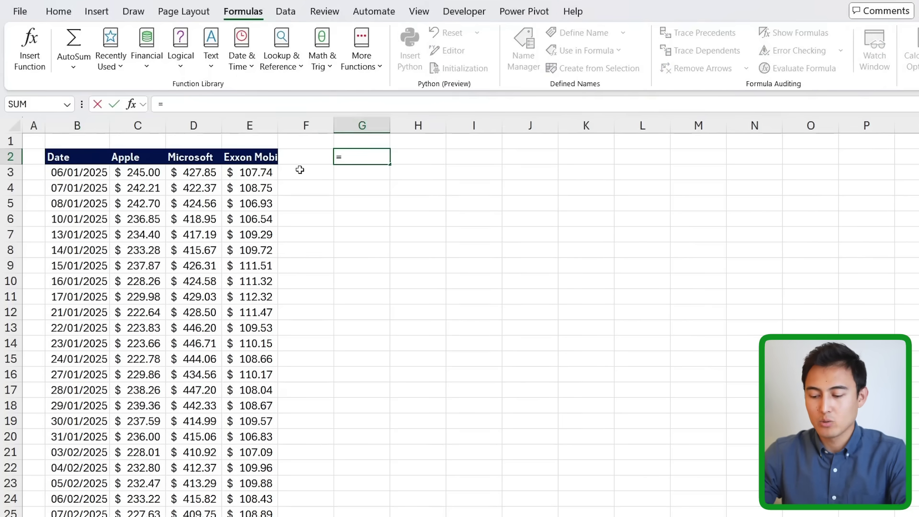
pyautogui.write('py')
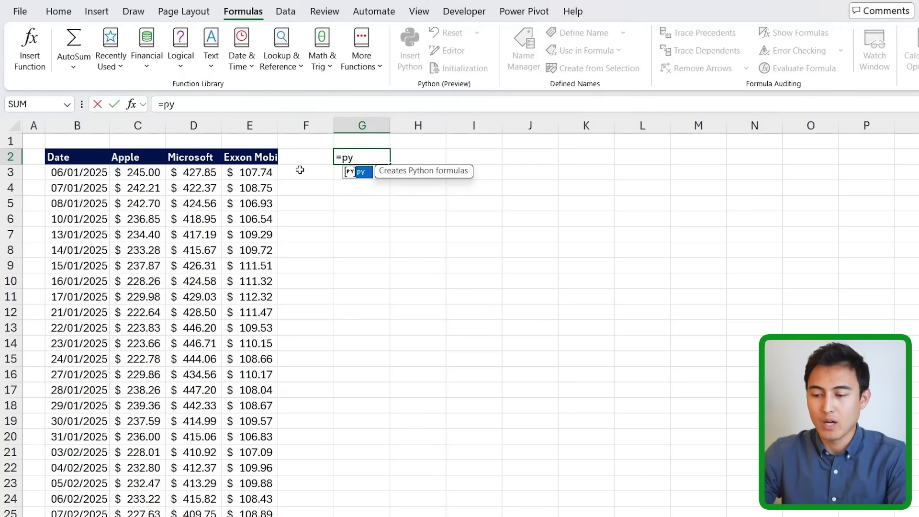
pyautogui.press('Tab')
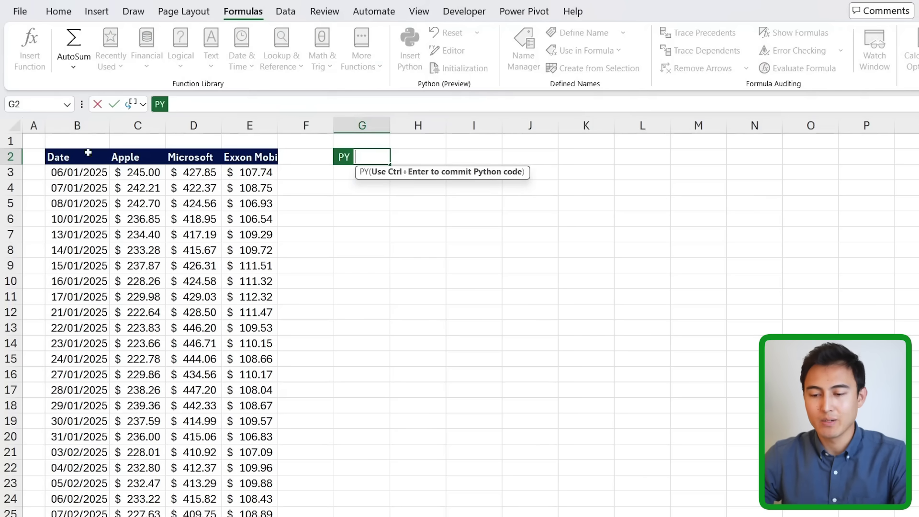
pyautogui.click(137, 157)
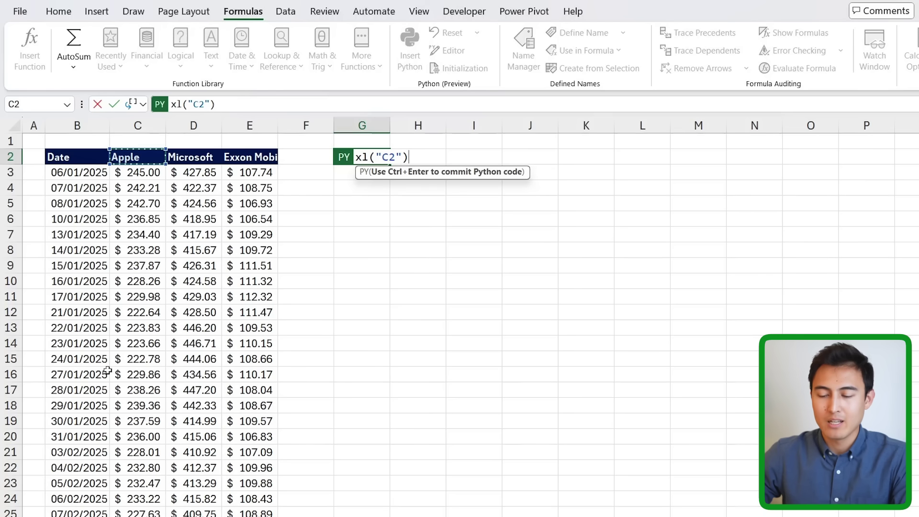
pyautogui.hotkey('ctrl', 'shift', 'Right')
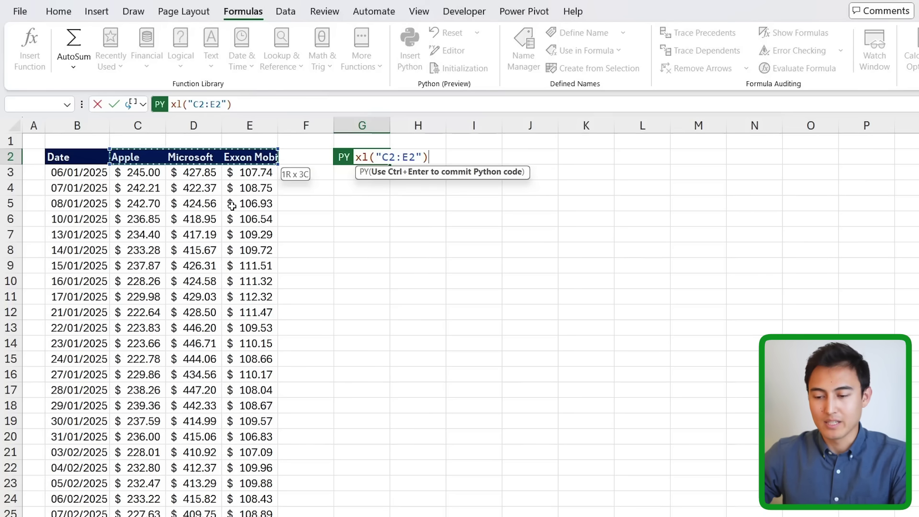
pyautogui.hotkey('ctrl', 'shift', 'Down')
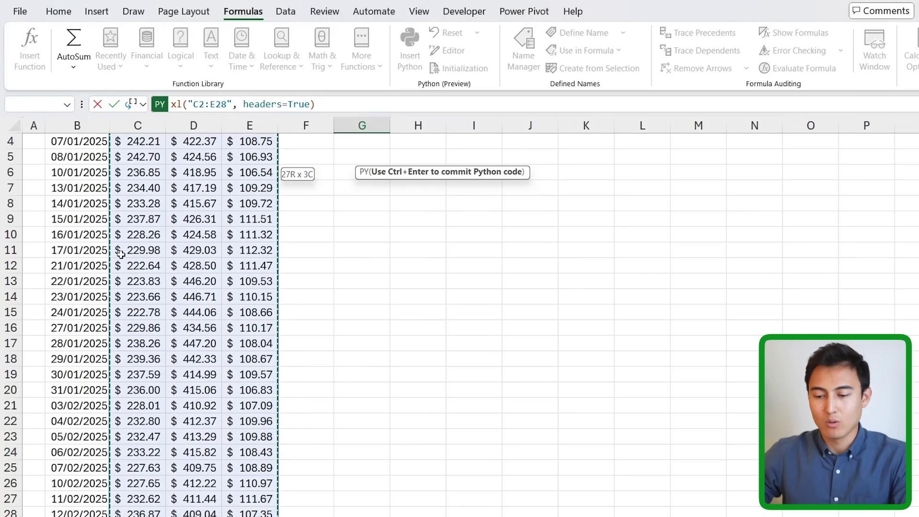
# Undo and redo to restore the Python code in G2, then resume editing it
pyautogui.scroll(1, 121, 254)
pyautogui.scroll(1, 120, 254)
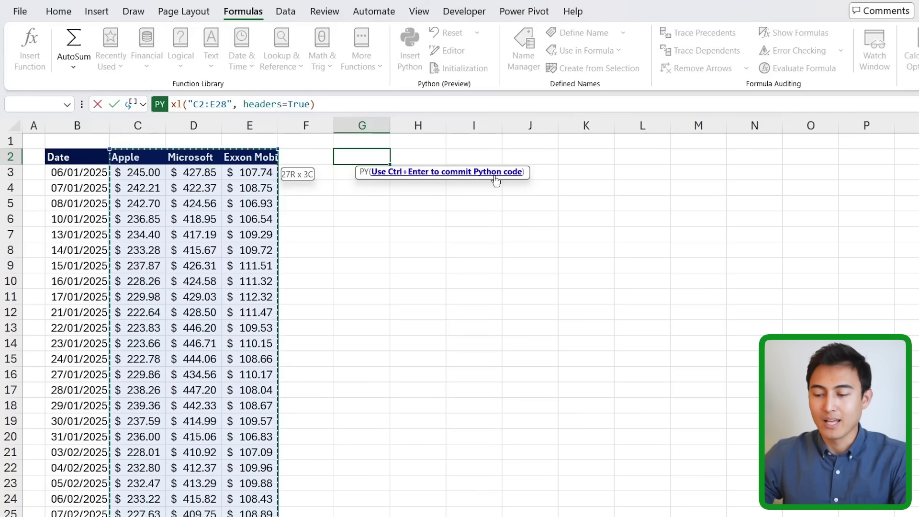
pyautogui.hotkey('ctrl', 'z')
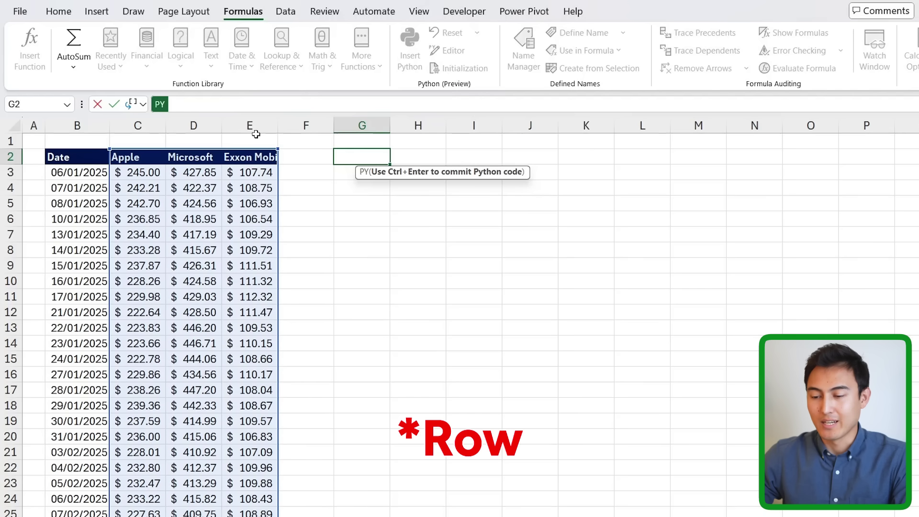
pyautogui.hotkey('ctrl', 'y')
pyautogui.click(347, 102)
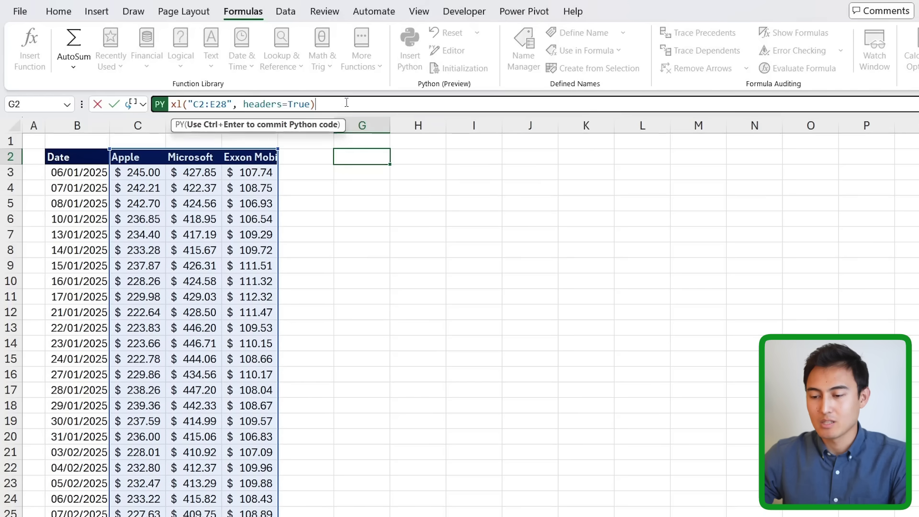
# Run the G2 Python code, try Excel Value output, then set it back to Python Object
pyautogui.hotkey('ctrl', 'Return')
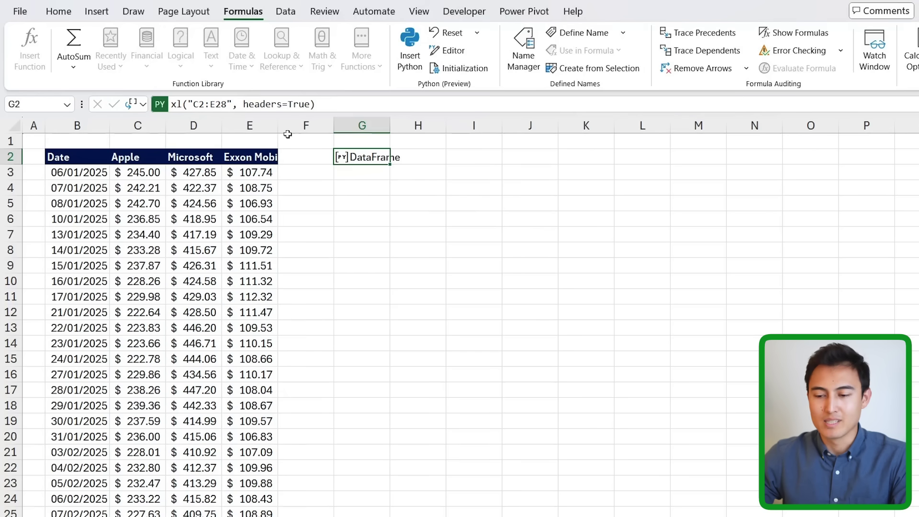
pyautogui.click(142, 104)
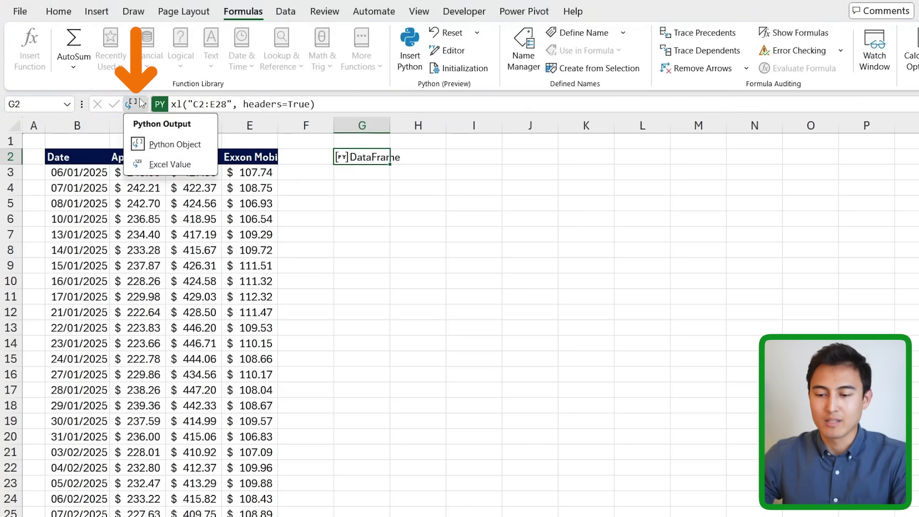
pyautogui.click(171, 170)
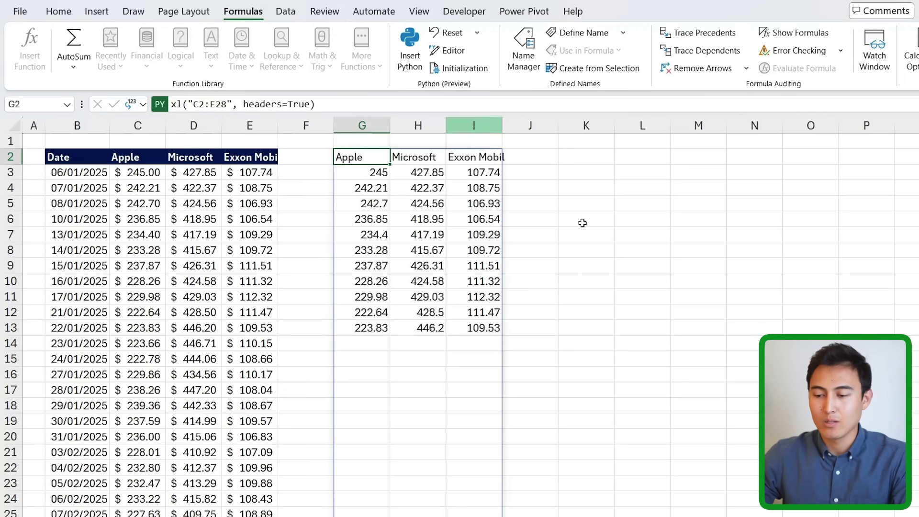
pyautogui.scroll(-4, 382, 382)
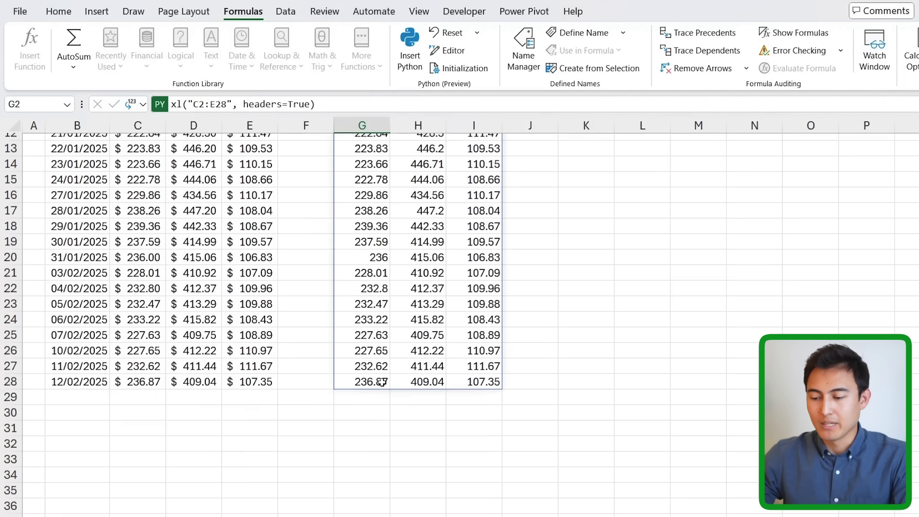
pyautogui.scroll(4, 379, 381)
pyautogui.click(131, 104)
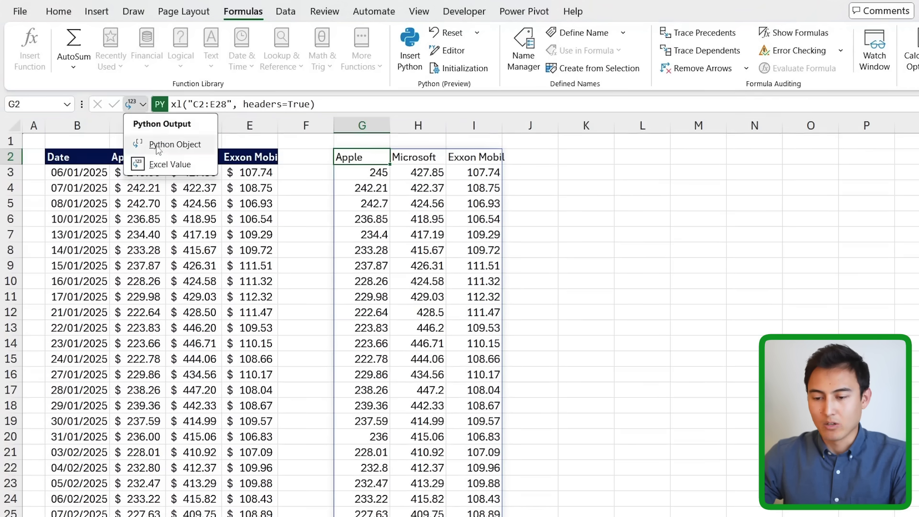
pyautogui.click(169, 145)
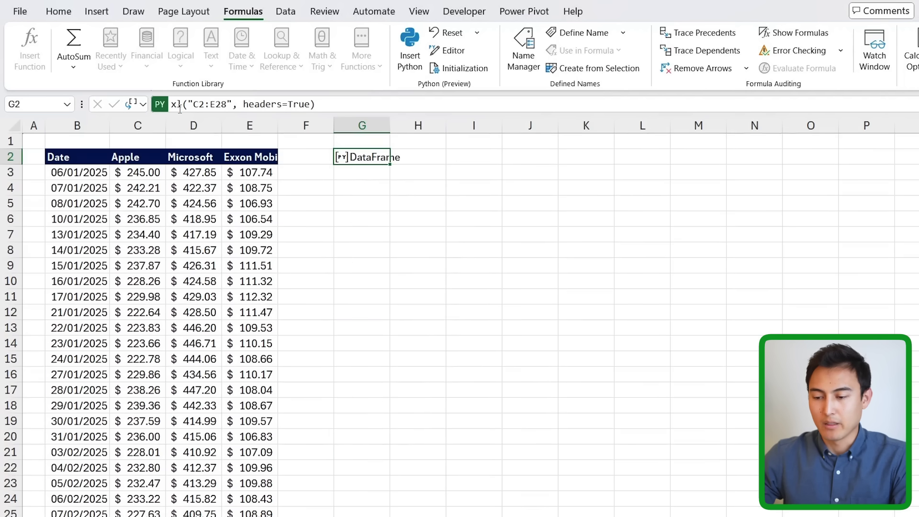
pyautogui.click(360, 189)
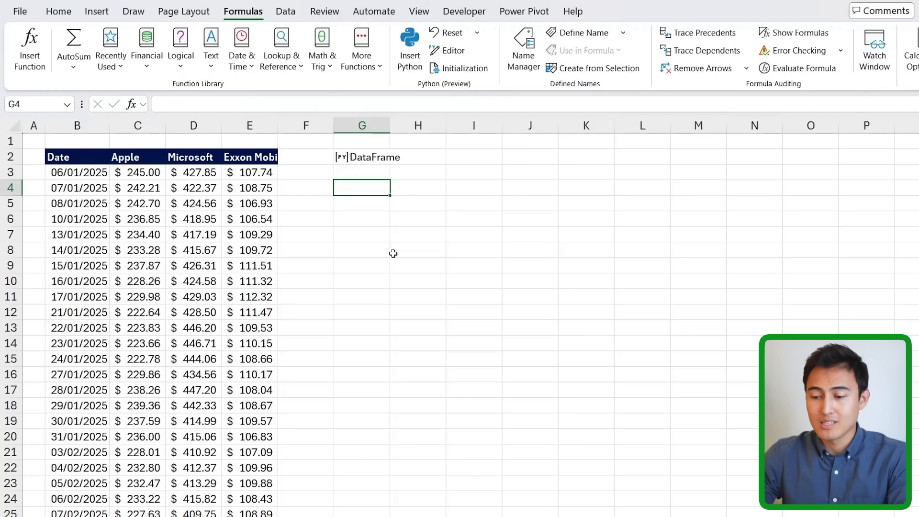
# Enter the Python formula xl("G2").describe() in G4 and run it
pyautogui.write('=')
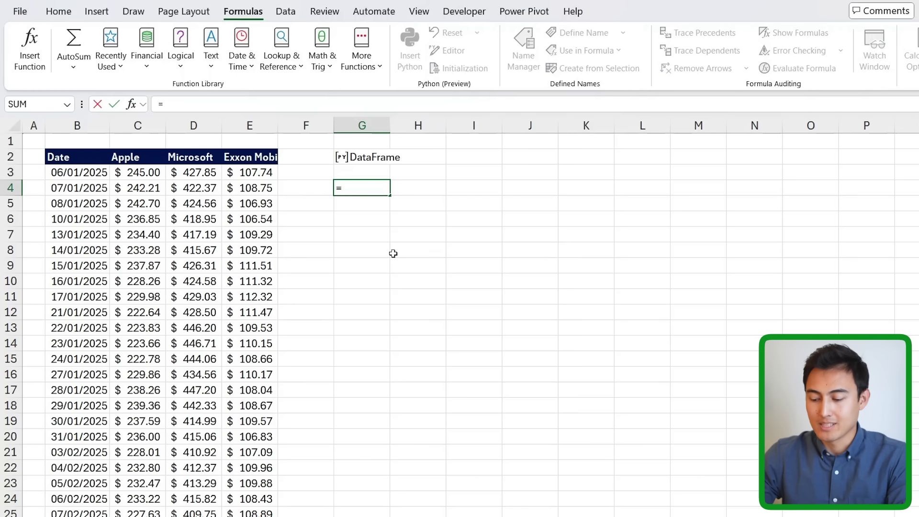
pyautogui.write('py')
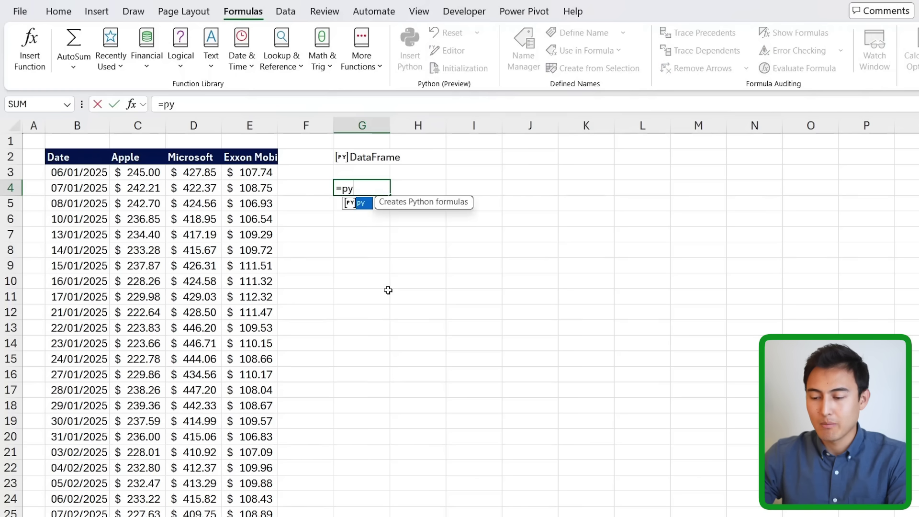
pyautogui.press('Tab')
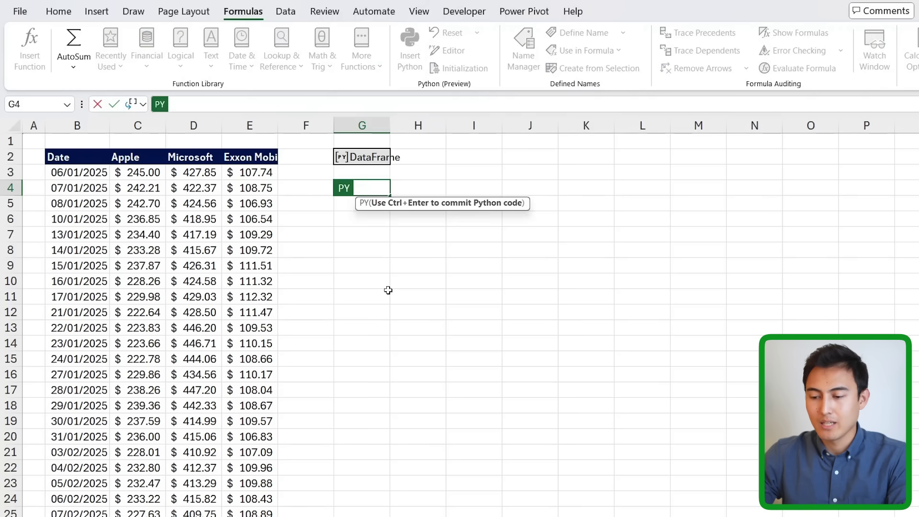
pyautogui.click(353, 158)
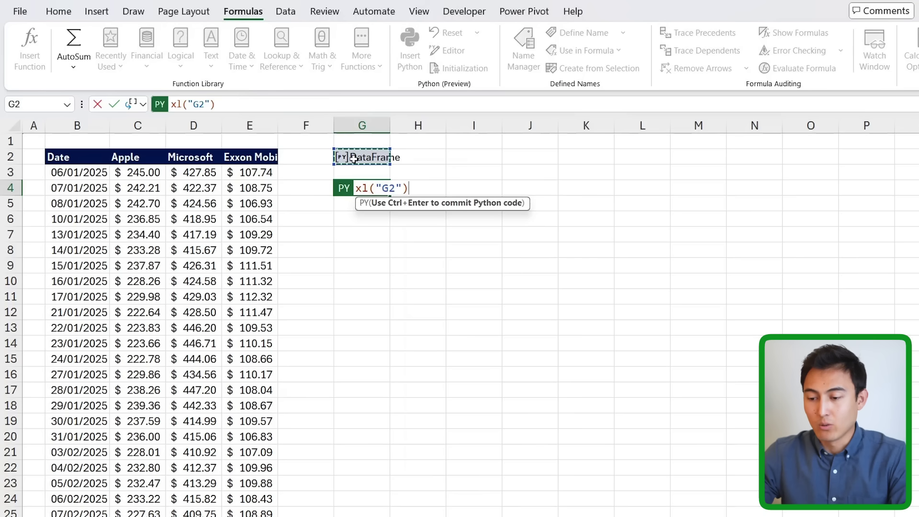
pyautogui.write('.descr')
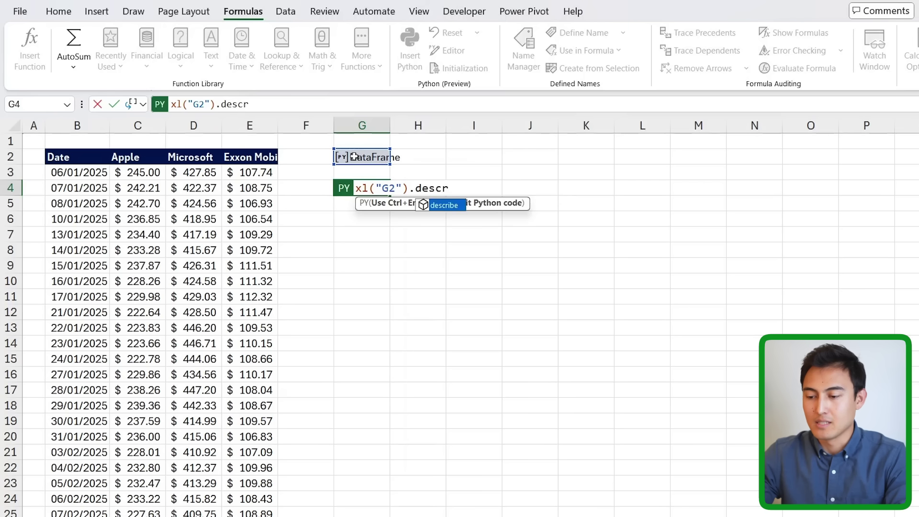
pyautogui.press('Tab')
pyautogui.write('()')
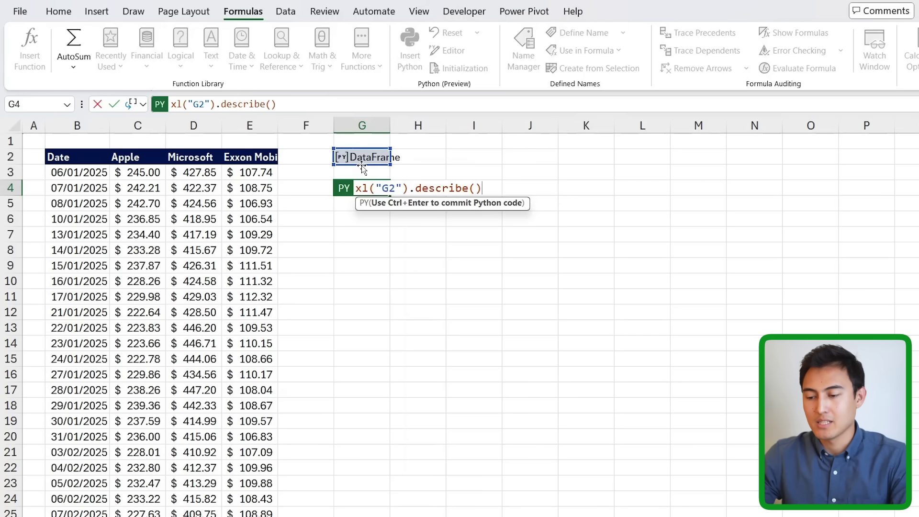
pyautogui.hotkey('ctrl', 'Return')
# Show the statistics as Excel values and review Apple's count, mean and std
pyautogui.moveTo(378, 190)
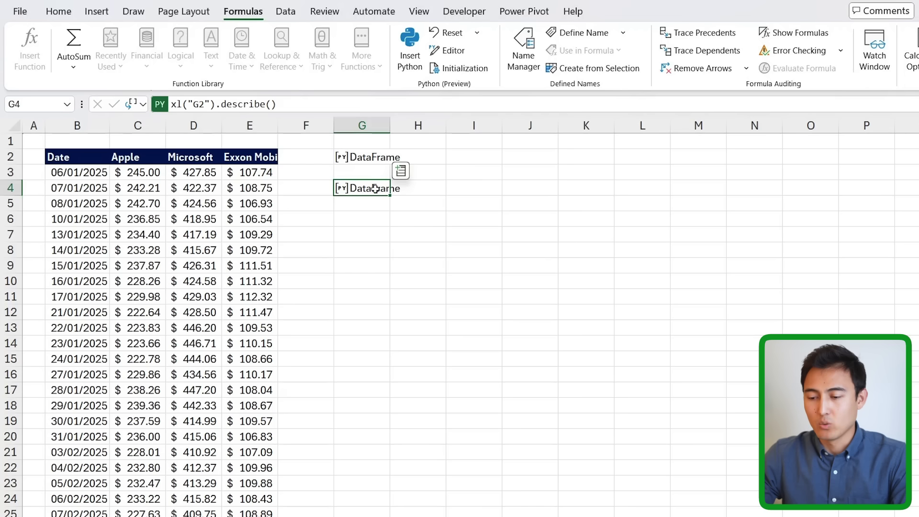
pyautogui.click(143, 104)
pyautogui.click(162, 166)
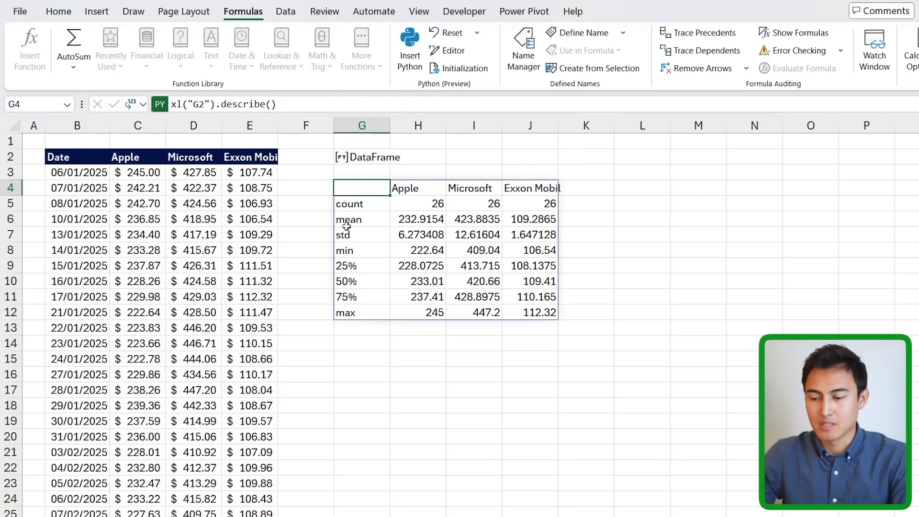
pyautogui.press('Down')
pyautogui.press('Right')
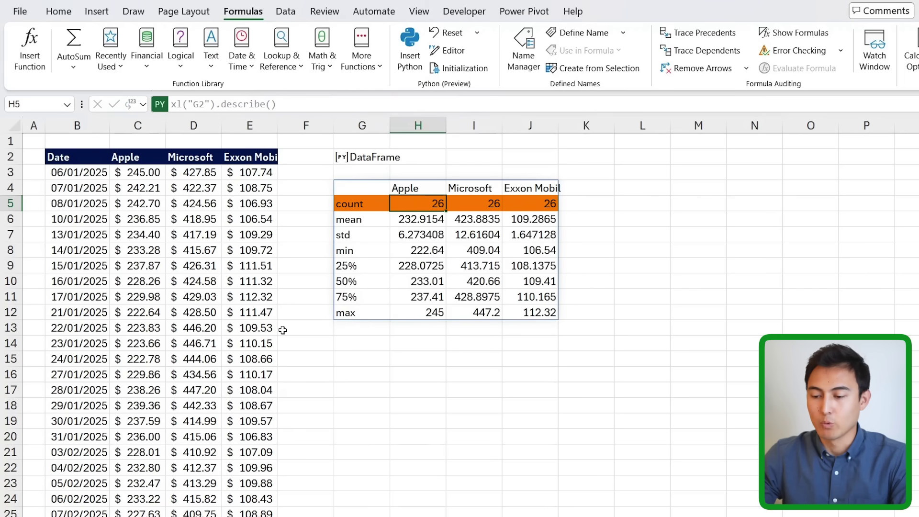
pyautogui.press('Down')
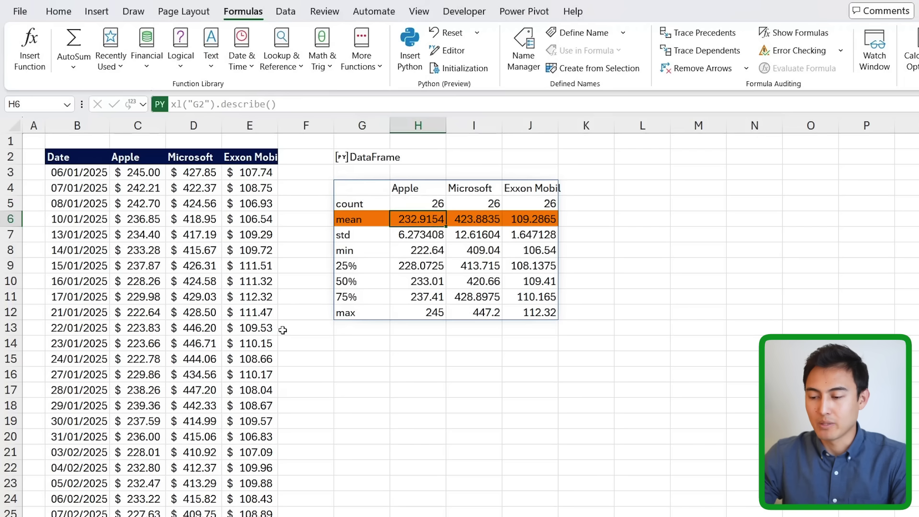
pyautogui.press('Down')
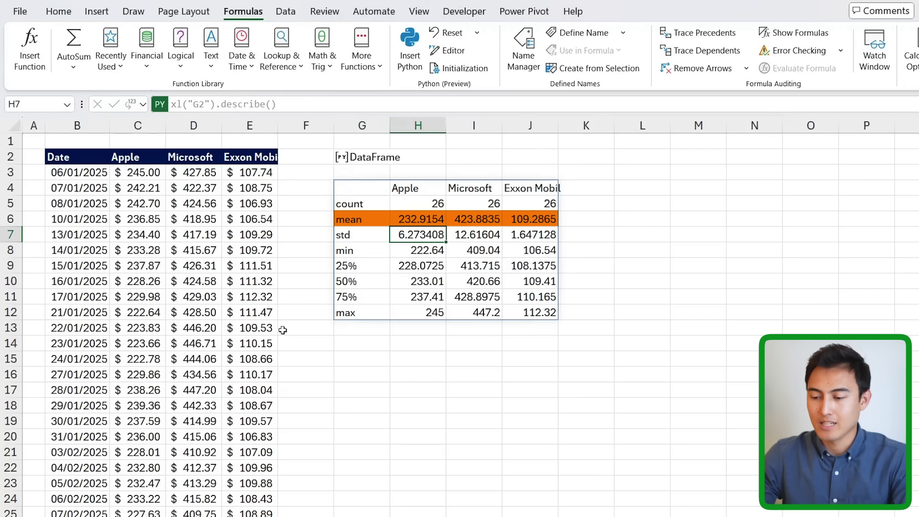
pyautogui.click(348, 349)
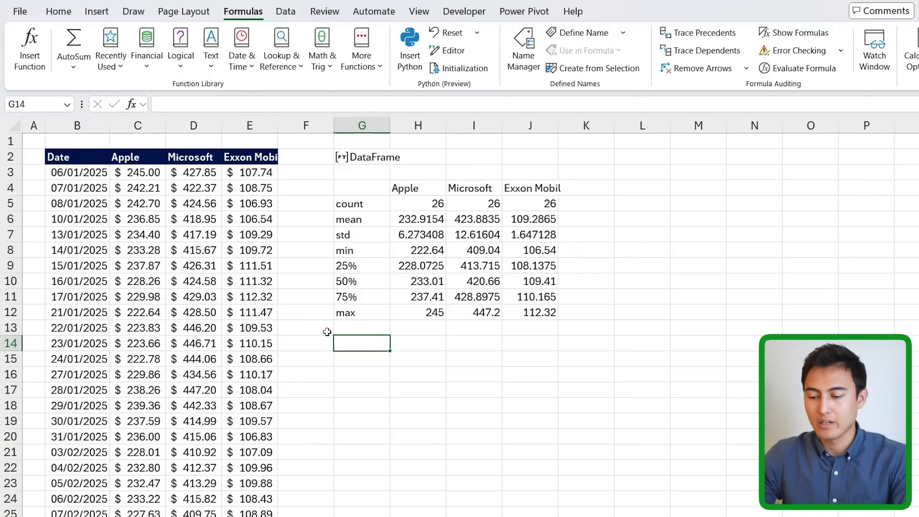
# Enter the Python formula xl("G2").corr() in G14 and spill it as Excel values
pyautogui.write('=py')
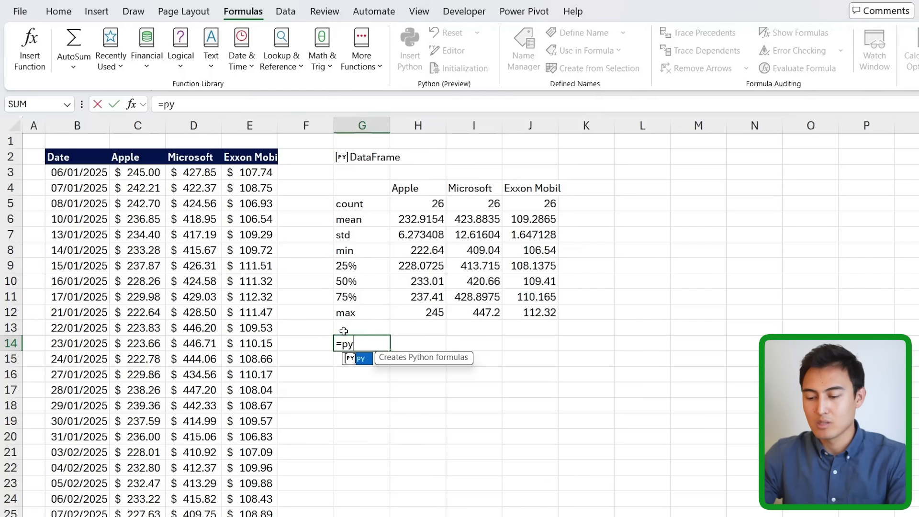
pyautogui.press('Tab')
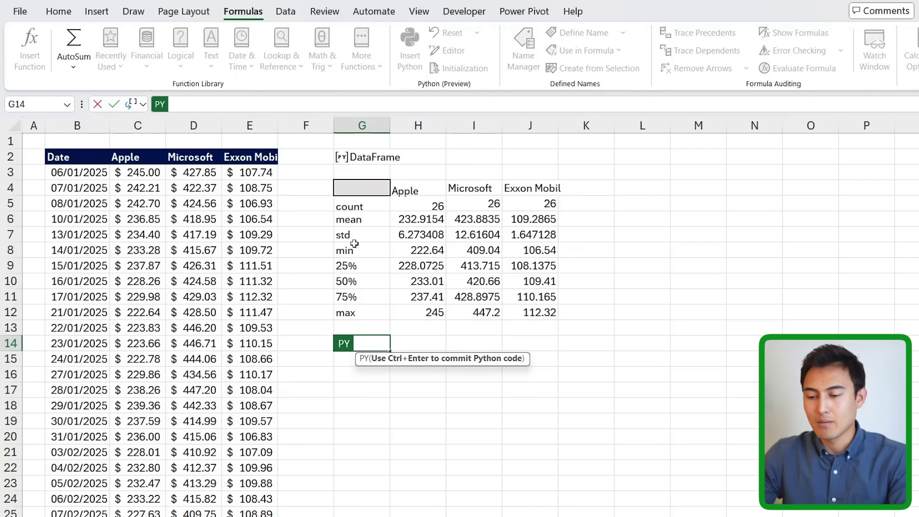
pyautogui.click(369, 162)
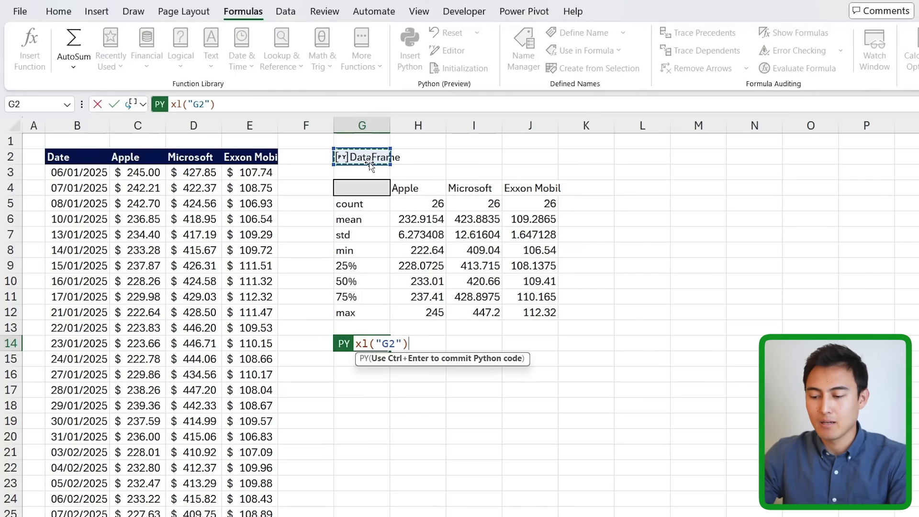
pyautogui.write('.corr(')
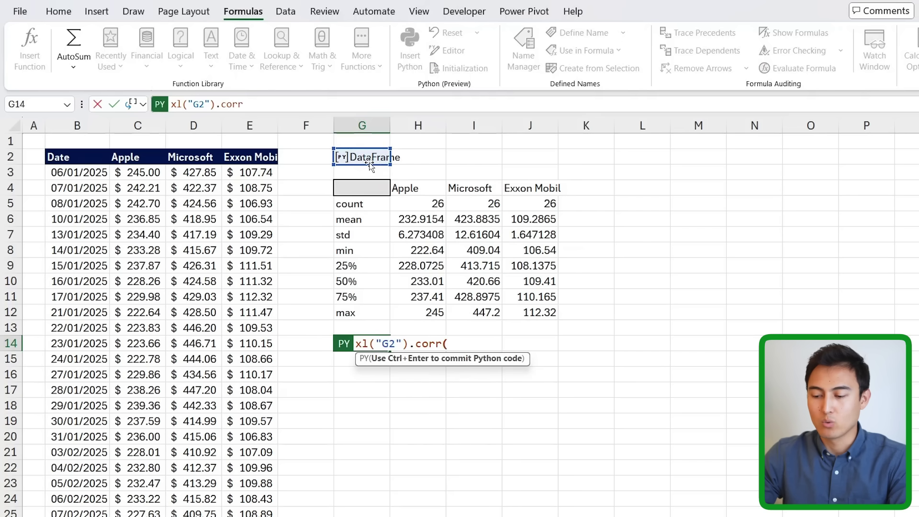
pyautogui.write(')')
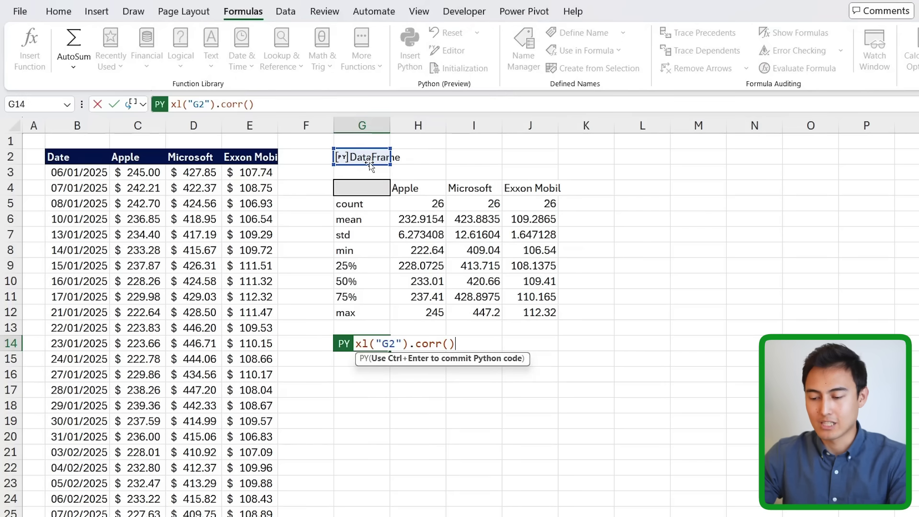
pyautogui.hotkey('ctrl', 'Return')
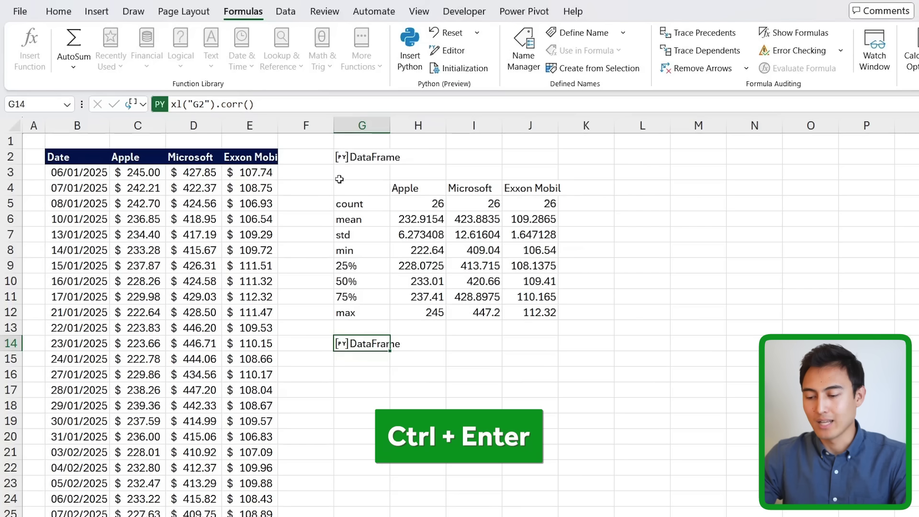
pyautogui.click(136, 104)
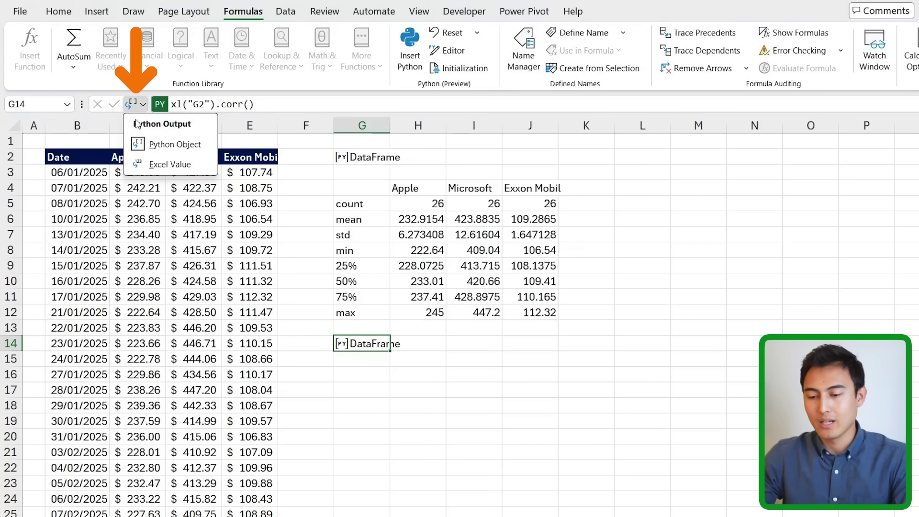
pyautogui.click(154, 165)
# Inspect Apple's correlations with itself, Microsoft and Exxon Mobil in the matrix
pyautogui.scroll(-1, 294, 364)
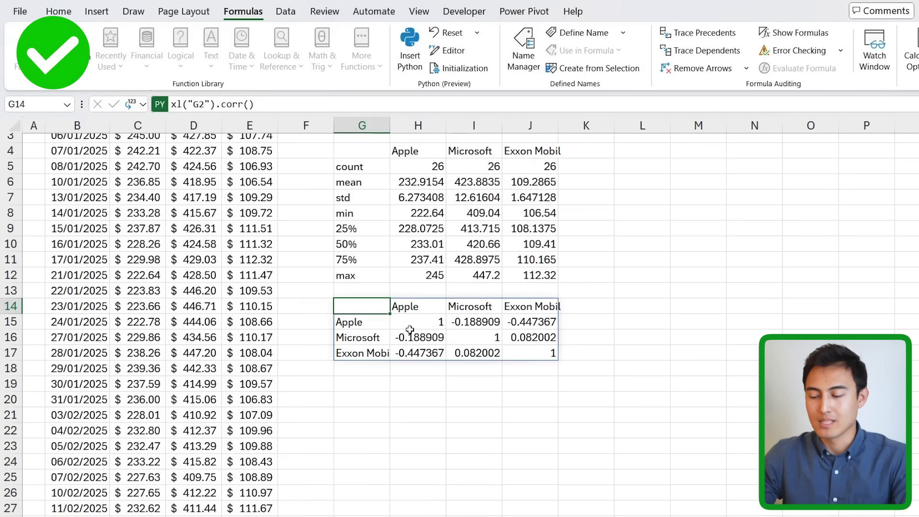
pyautogui.click(428, 324)
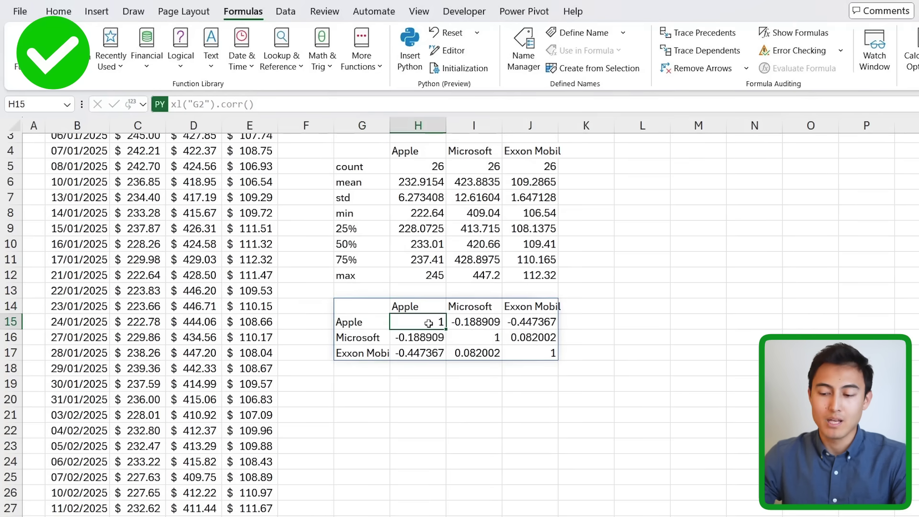
pyautogui.hotkey('shift', 'Left')
pyautogui.hotkey('shift', 'Up')
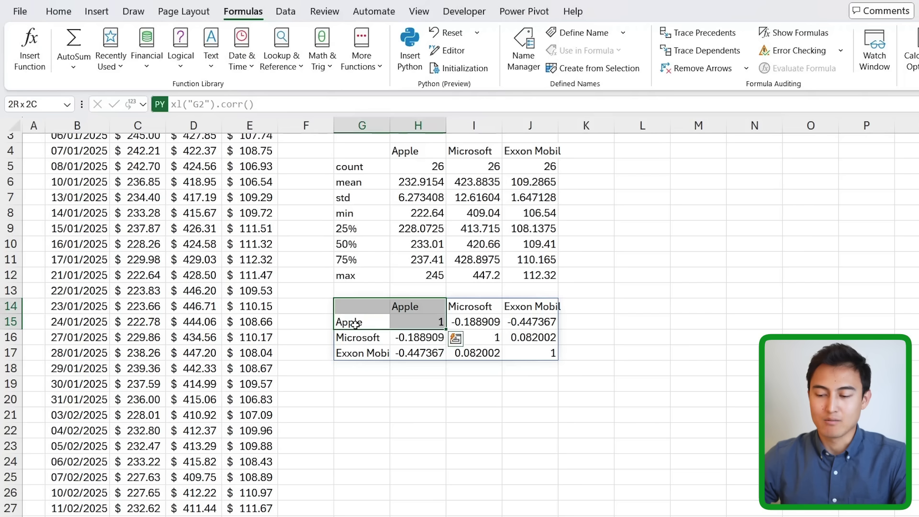
pyautogui.hotkey('shift', 'Down')
pyautogui.hotkey('shift', 'Right')
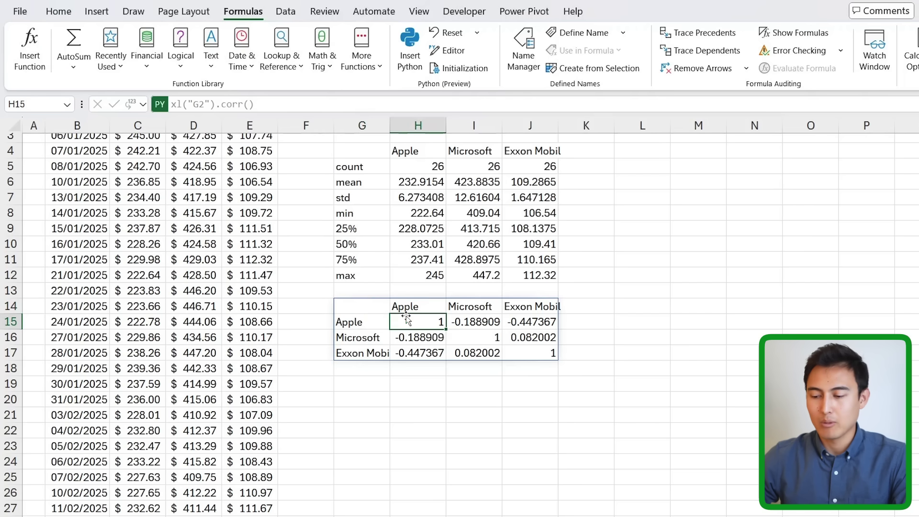
pyautogui.press('Down')
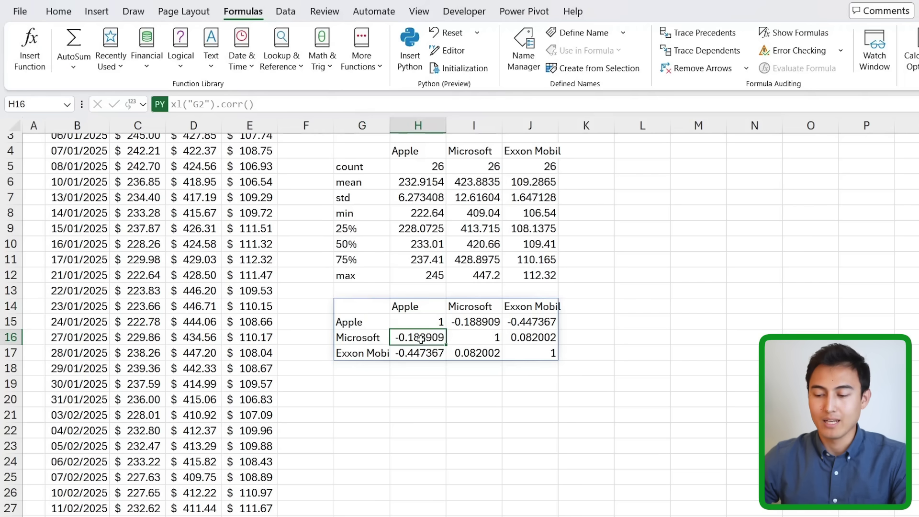
pyautogui.click(415, 305)
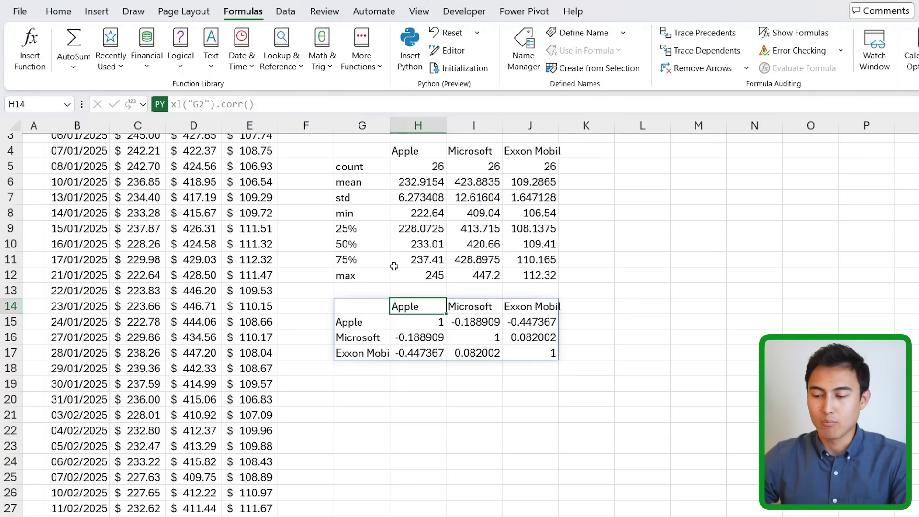
pyautogui.click(421, 337)
pyautogui.press('Down')
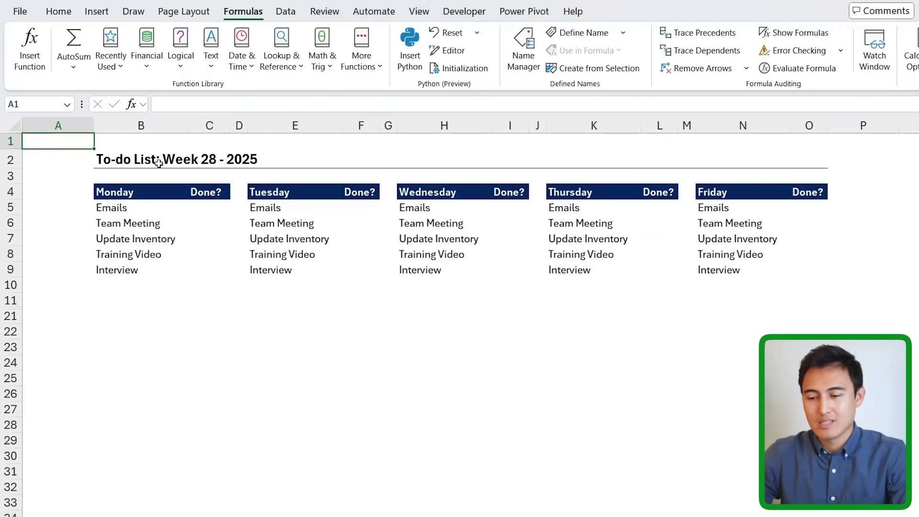
# Insert checkboxes into Monday's Done? cells C5:C9
pyautogui.moveTo(120, 195); pyautogui.dragTo(123, 254)
pyautogui.click(272, 206)
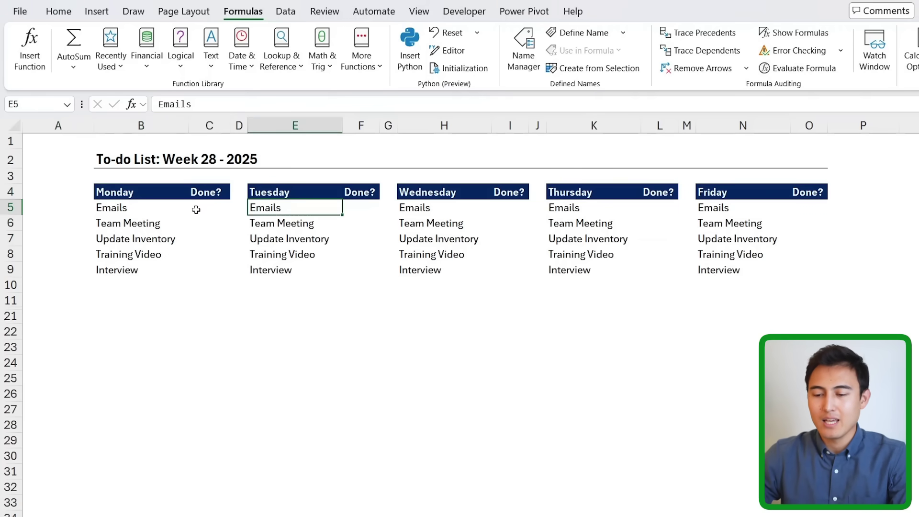
pyautogui.moveTo(197, 206); pyautogui.dragTo(193, 272)
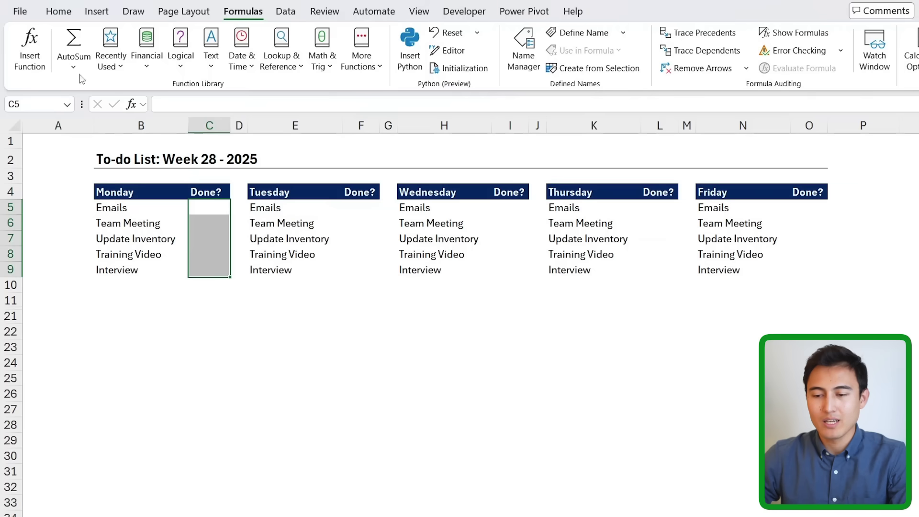
pyautogui.click(96, 11)
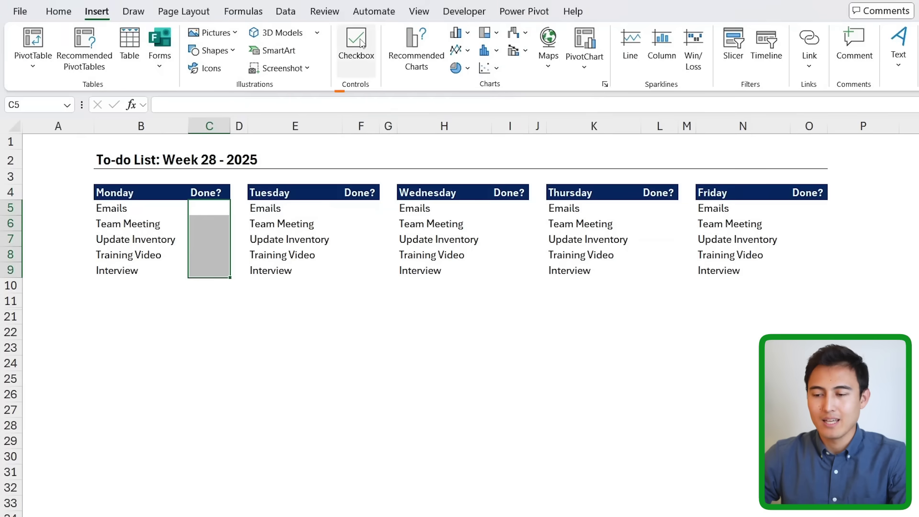
pyautogui.click(356, 44)
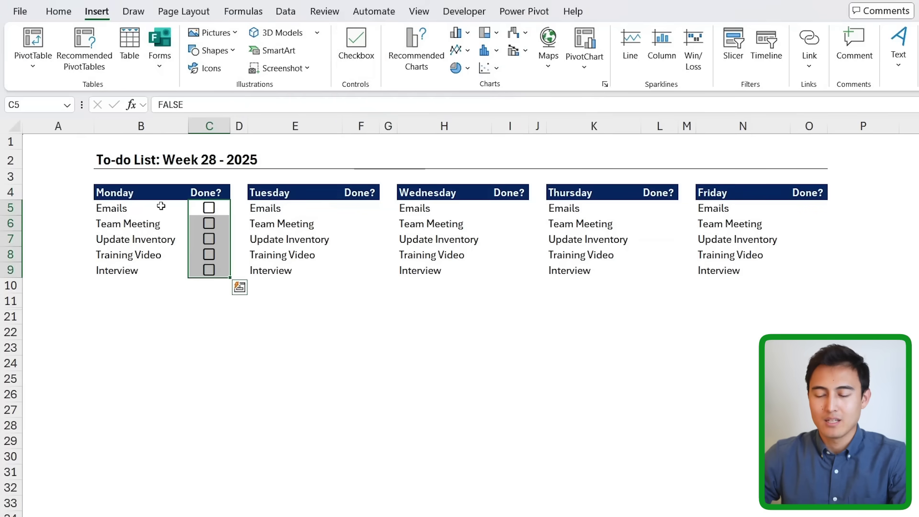
# Test ticking and unticking the checkboxes by clicking and with Space, singly and C5:C7 together
pyautogui.hotkey('shift', 'BackSpace')
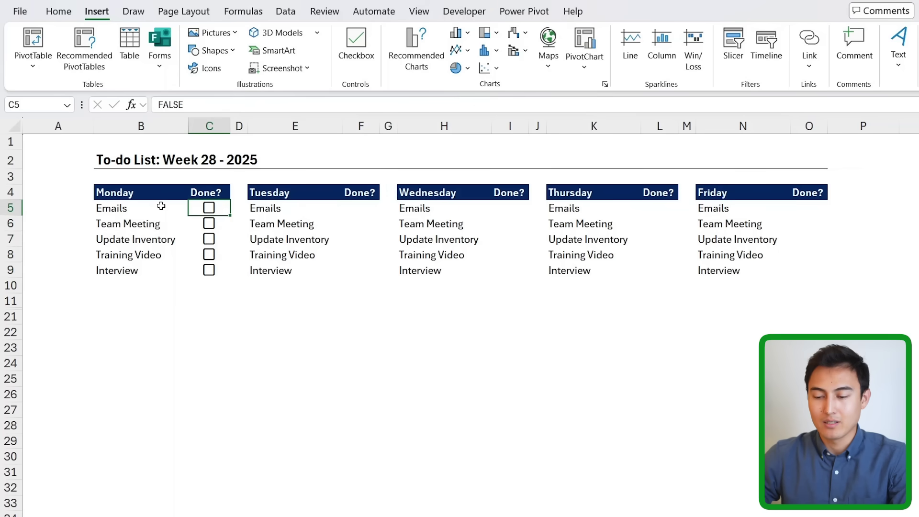
pyautogui.click(209, 208)
pyautogui.click(209, 211)
pyautogui.click(209, 210)
pyautogui.press('space')
pyautogui.moveTo(208, 211); pyautogui.dragTo(209, 240)
pyautogui.press('space')
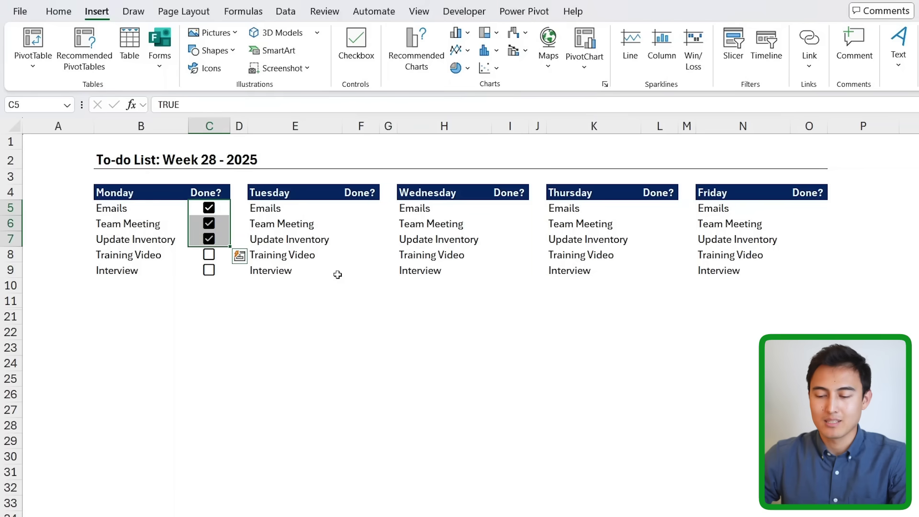
pyautogui.press('space')
pyautogui.hotkey('shift', 'Up')
pyautogui.hotkey('shift', 'Up')
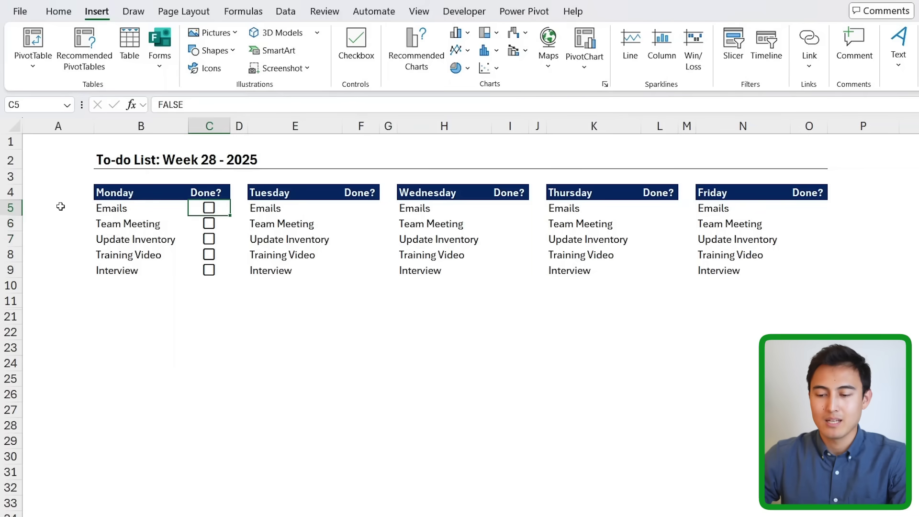
pyautogui.hotkey('shift', 'Down')
pyautogui.hotkey('shift', 'Down')
pyautogui.hotkey('shift', 'Down')
pyautogui.hotkey('shift', 'Down')
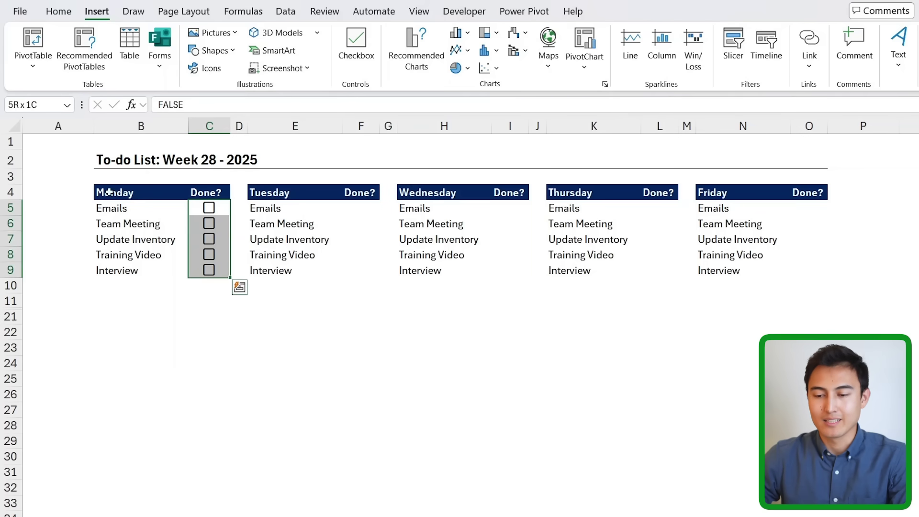
# Try larger checkbox sizes, restore the original size, and colour C5:C9 dark green
pyautogui.click(58, 11)
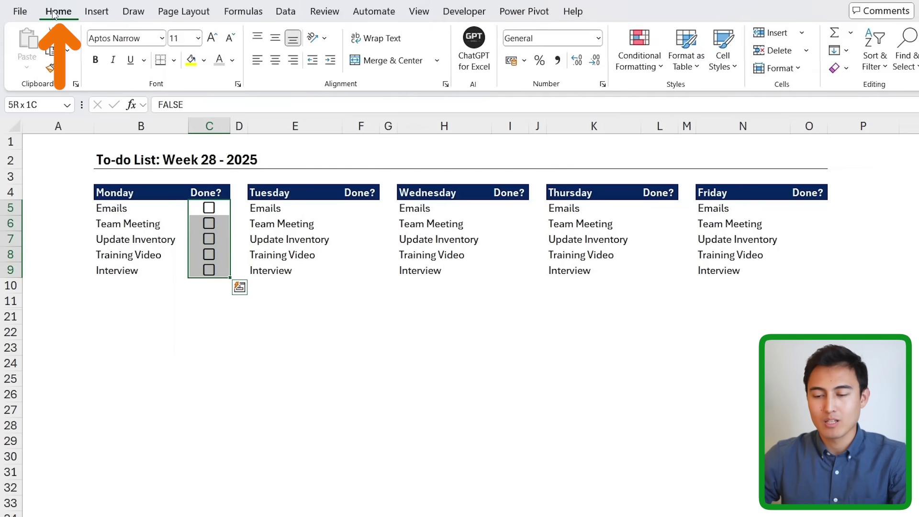
pyautogui.click(210, 39)
pyautogui.click(210, 39)
pyautogui.click(230, 39)
pyautogui.click(230, 39)
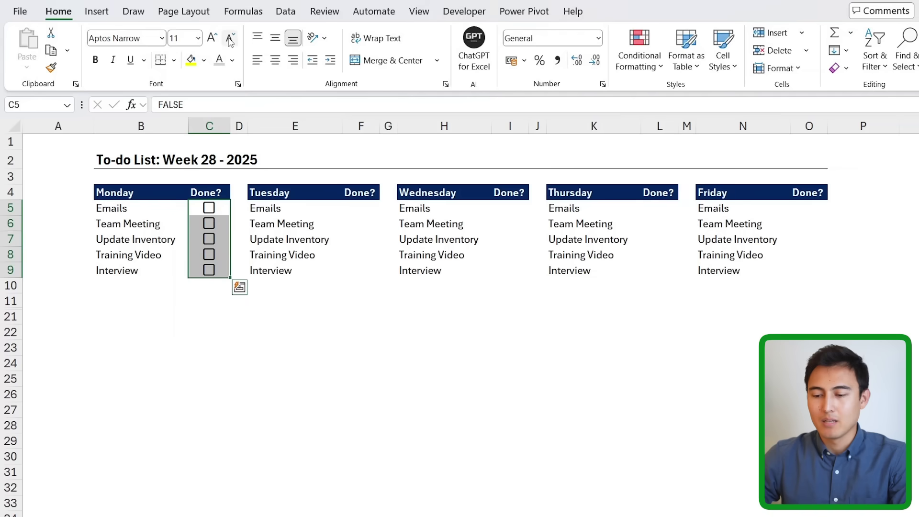
pyautogui.click(233, 61)
pyautogui.click(333, 146)
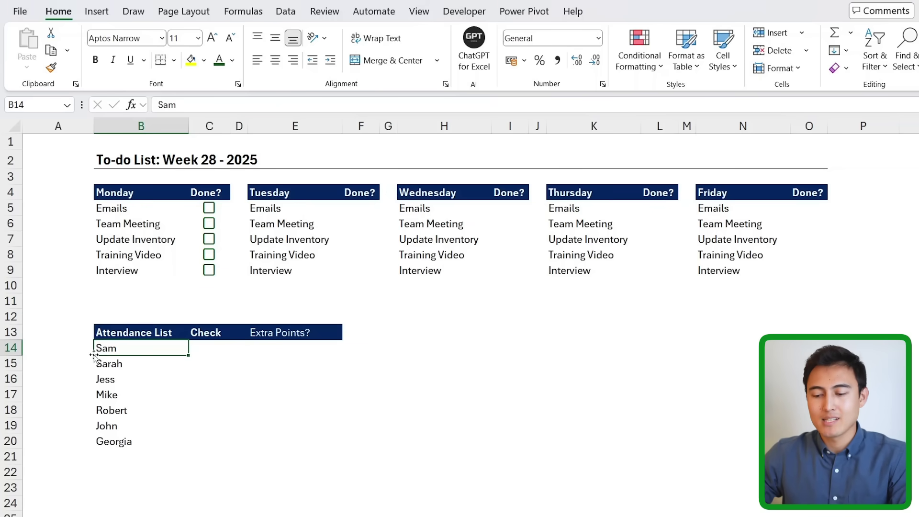
# Insert checkboxes into the Check column cells C14:C20
pyautogui.press('Right')
pyautogui.hotkey('shift', 'Down')
pyautogui.hotkey('shift', 'Down')
pyautogui.hotkey('shift', 'Down')
pyautogui.hotkey('shift', 'Down')
pyautogui.hotkey('shift', 'Down')
pyautogui.hotkey('shift', 'Down')
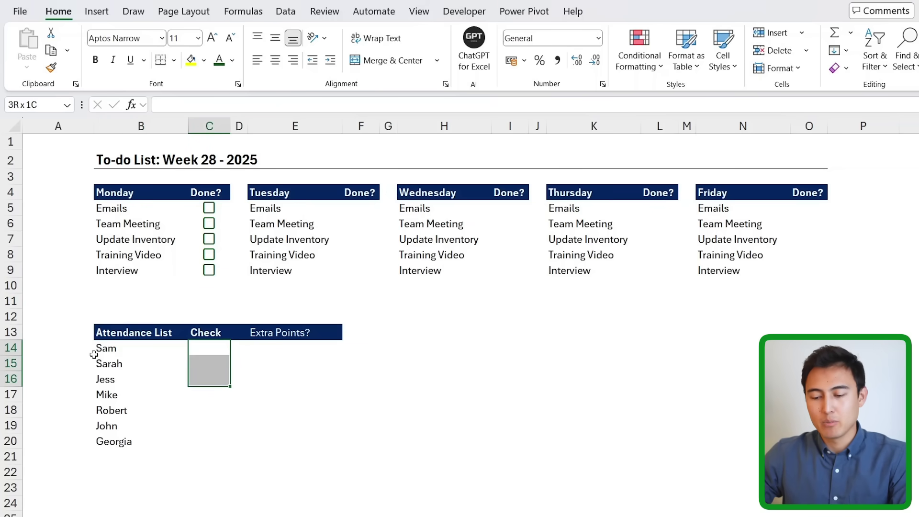
pyautogui.hotkey('shift', 'Down')
pyautogui.hotkey('shift', 'Up')
pyautogui.hotkey('shift', 'Up')
pyautogui.hotkey('shift', 'Up')
pyautogui.hotkey('shift', 'Up')
pyautogui.hotkey('shift', 'Up')
pyautogui.hotkey('shift', 'Up')
pyautogui.hotkey('shift', 'Up')
pyautogui.hotkey('shift', 'Down')
pyautogui.hotkey('shift', 'Down')
pyautogui.hotkey('shift', 'Down')
pyautogui.hotkey('shift', 'Down')
pyautogui.hotkey('shift', 'Down')
pyautogui.hotkey('shift', 'Down')
pyautogui.click(110, 15)
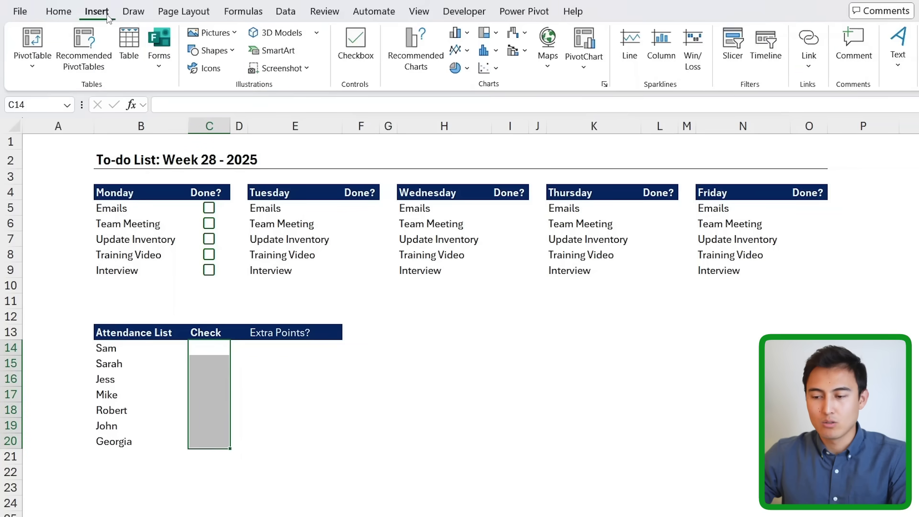
pyautogui.click(356, 46)
# Enter =IF(C14=TRUE,"Extra 10 points","") in E14
pyautogui.press('Right')
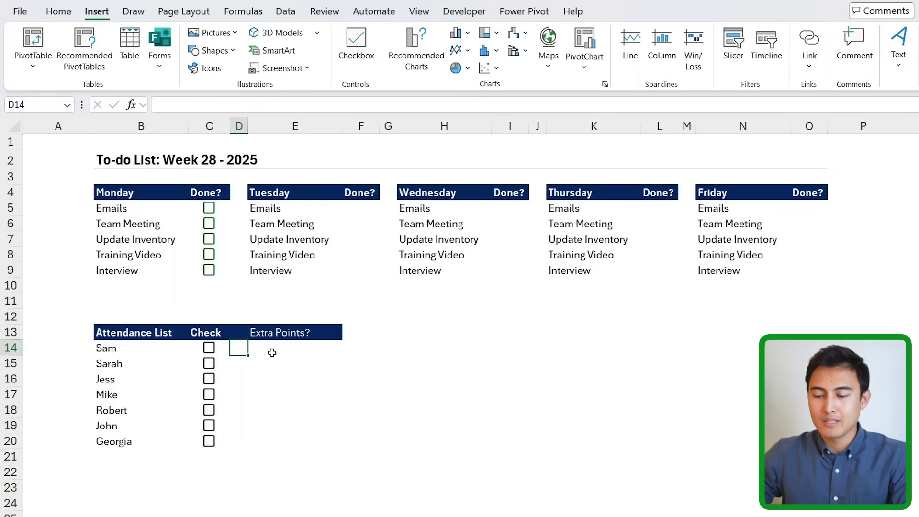
pyautogui.press('Right')
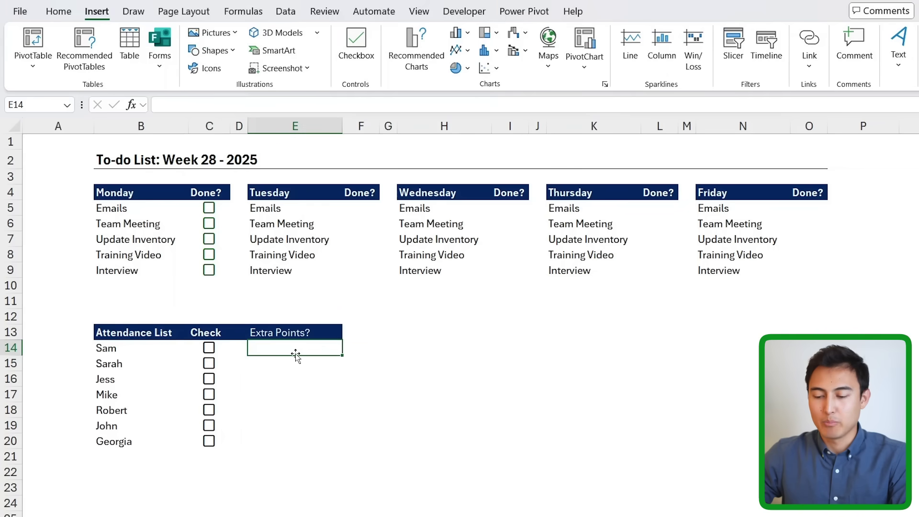
pyautogui.click(209, 348)
pyautogui.click(209, 348)
pyautogui.click(260, 348)
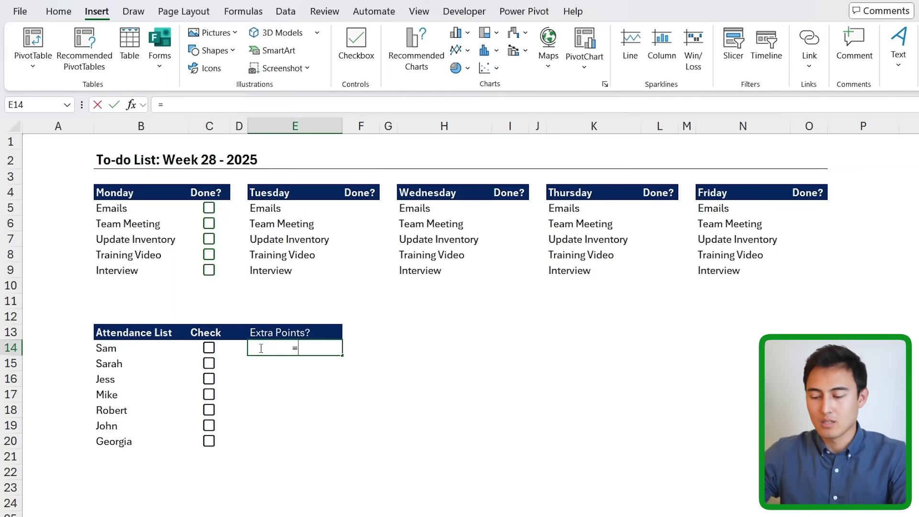
pyautogui.write('if')
pyautogui.press('Tab')
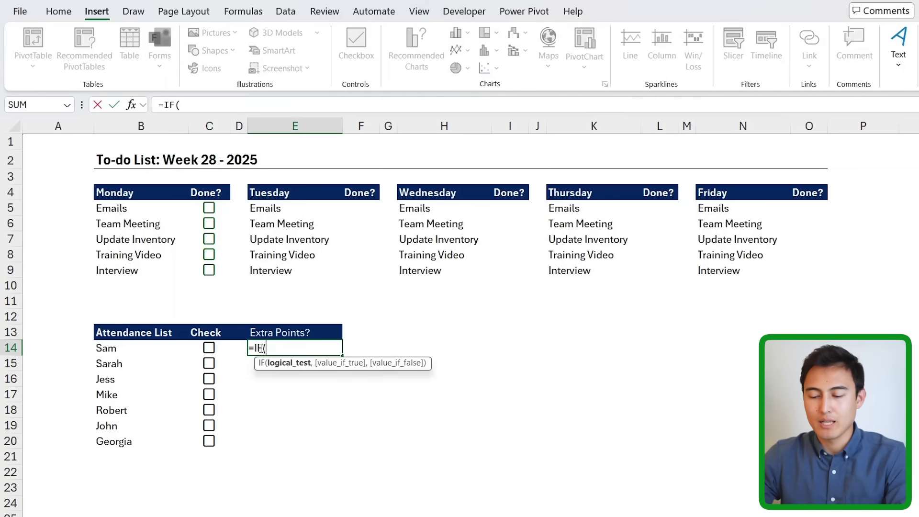
pyautogui.press('Left')
pyautogui.press('Left')
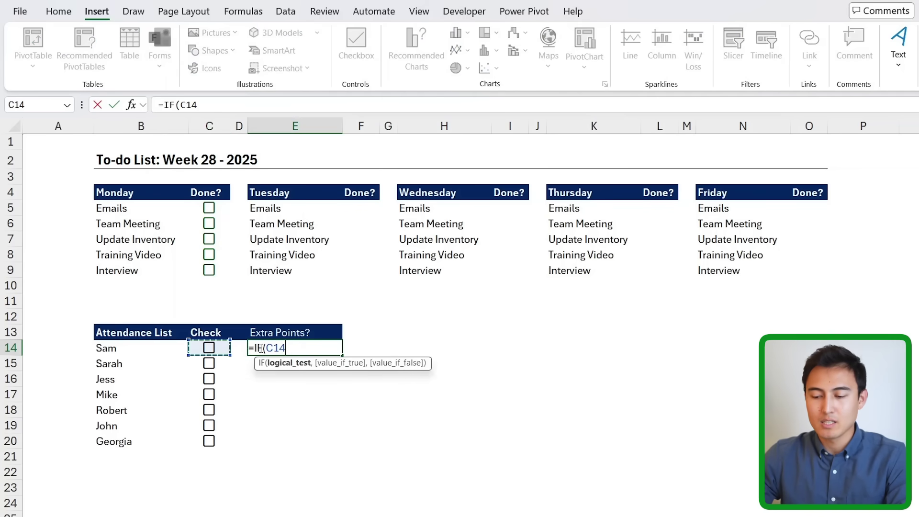
pyautogui.write('=TRUE')
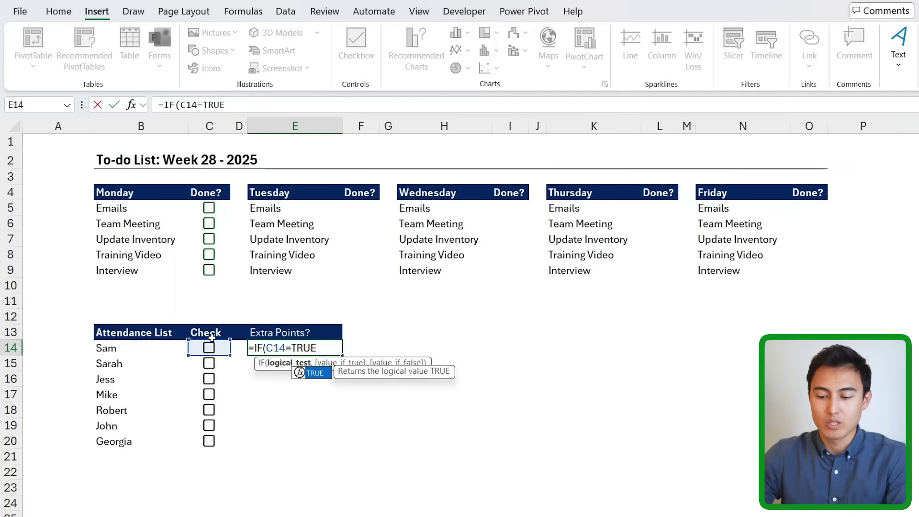
pyautogui.write(',')
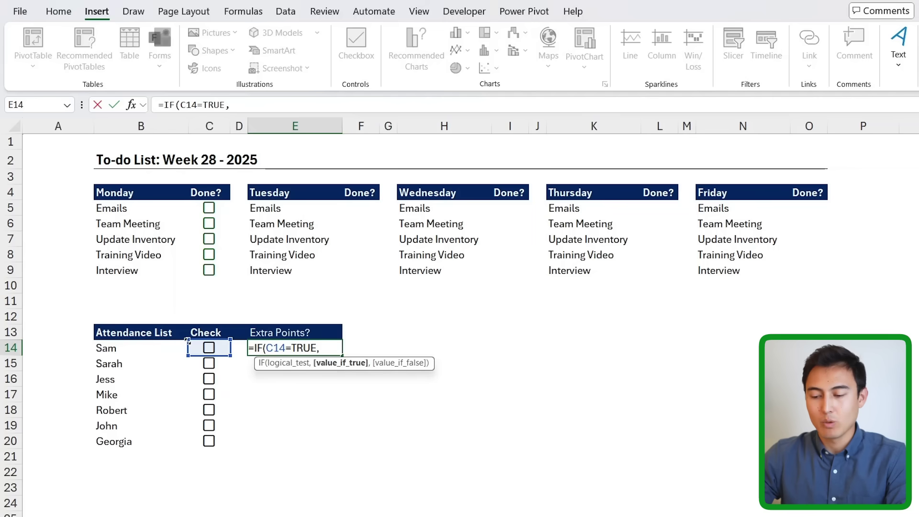
pyautogui.write('"Extra 10 points",')
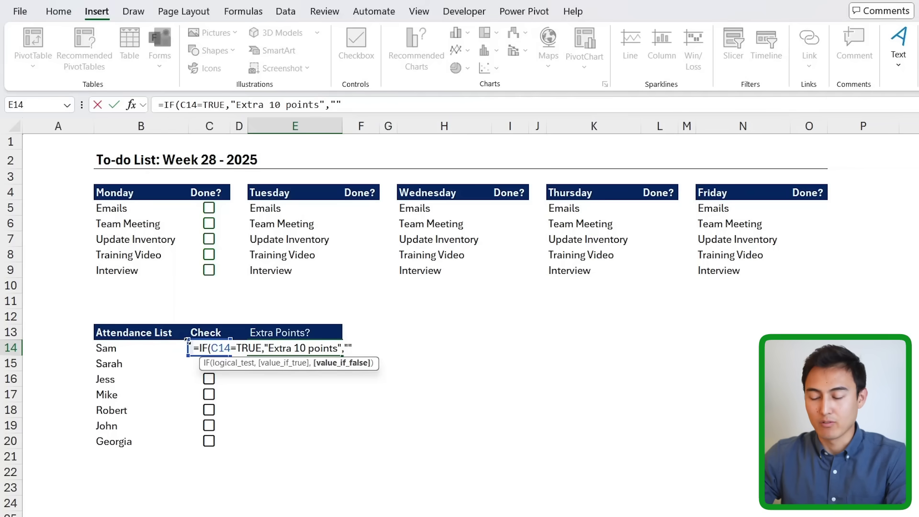
pyautogui.write('"")')
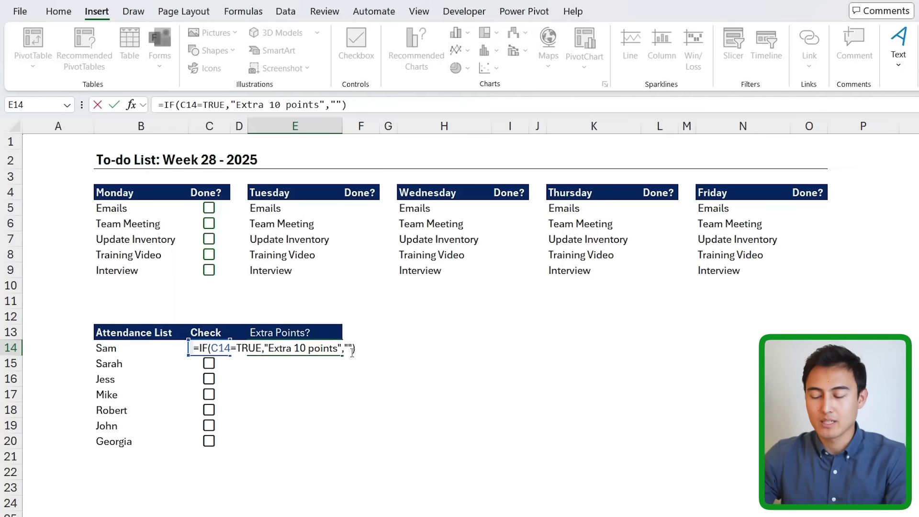
pyautogui.press('Return')
# Fill the formula down to E20 and tick the checkboxes in C14, C16 and C17
pyautogui.press('Up')
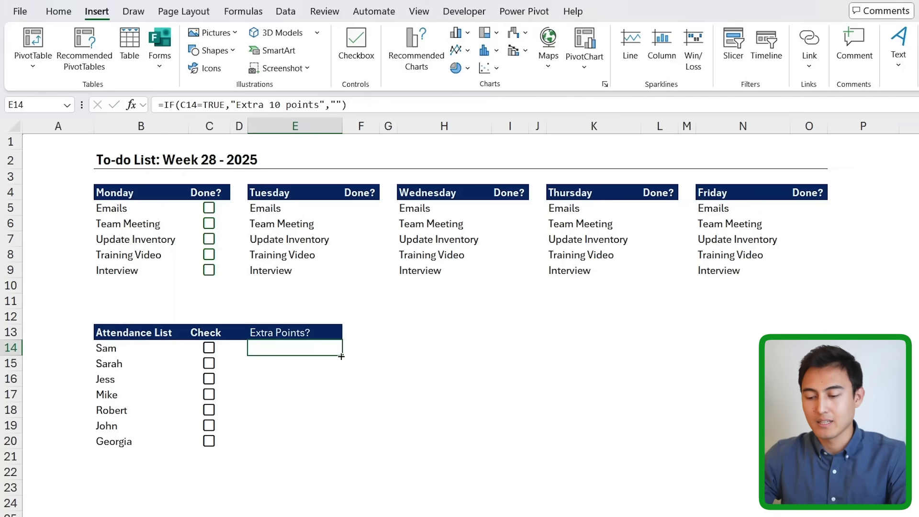
pyautogui.moveTo(341, 356); pyautogui.dragTo(335, 443)
pyautogui.press('Up')
pyautogui.press('Down')
pyautogui.click(210, 349)
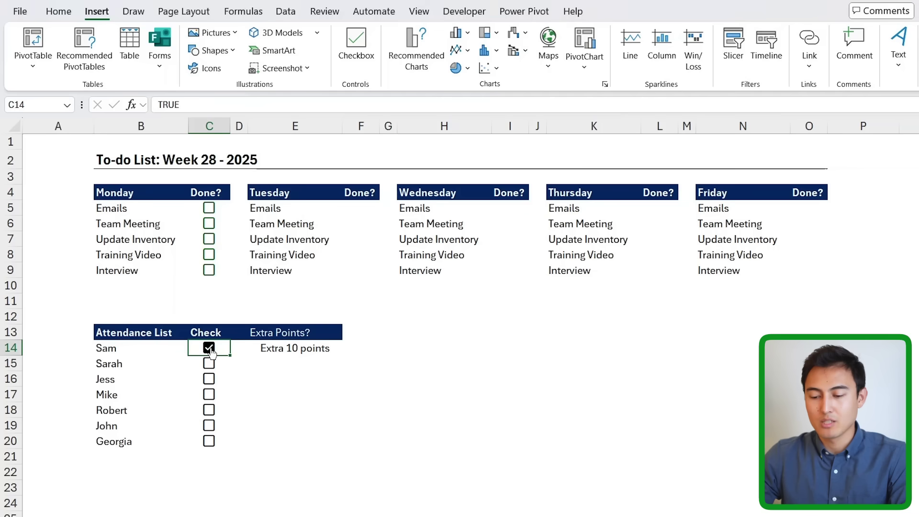
pyautogui.click(206, 379)
pyautogui.click(210, 396)
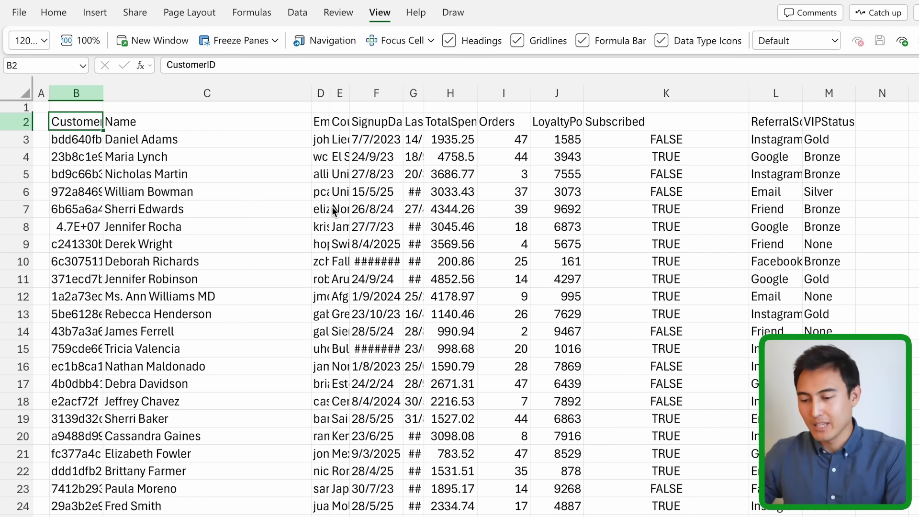
# Widen the Country column E so the country names show
pyautogui.press('alt')
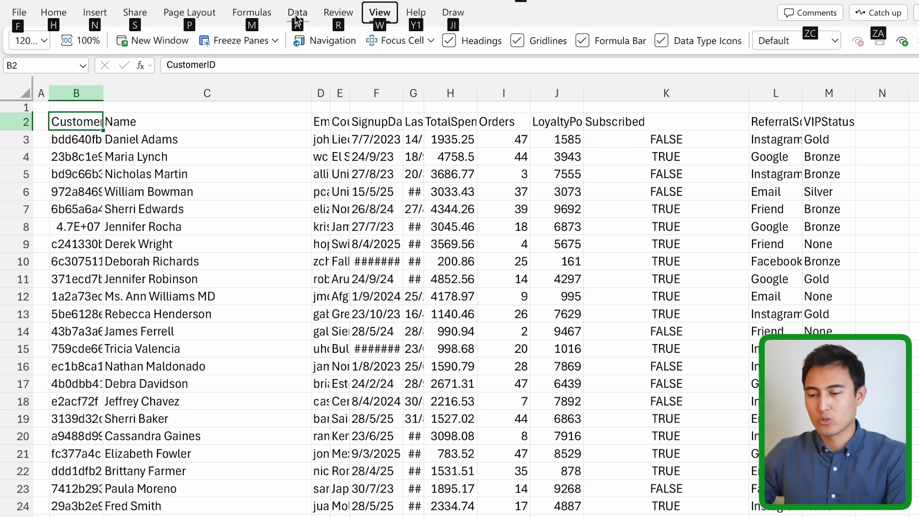
pyautogui.press('Escape')
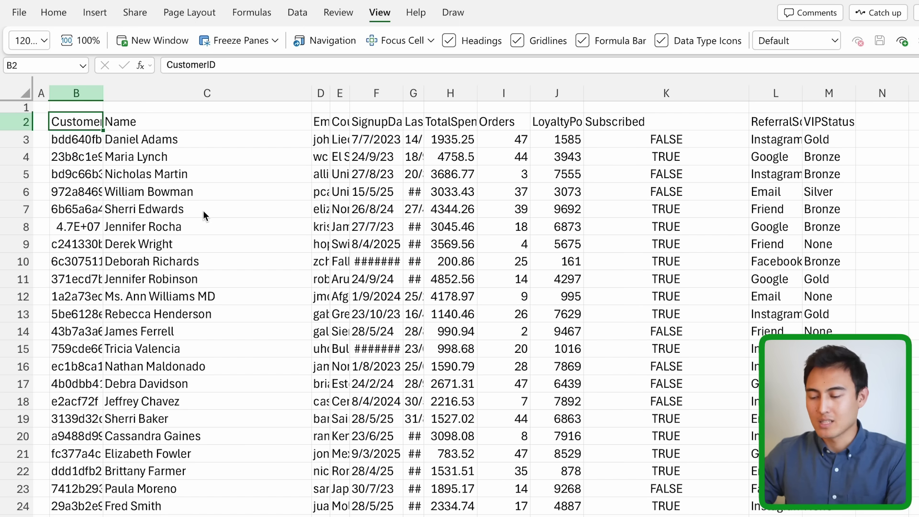
pyautogui.click(330, 91)
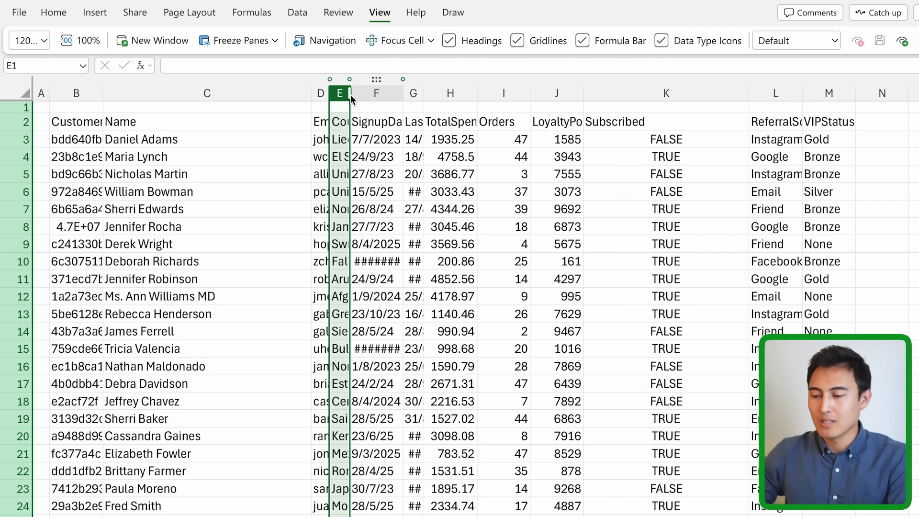
pyautogui.moveTo(350, 94); pyautogui.dragTo(393, 95)
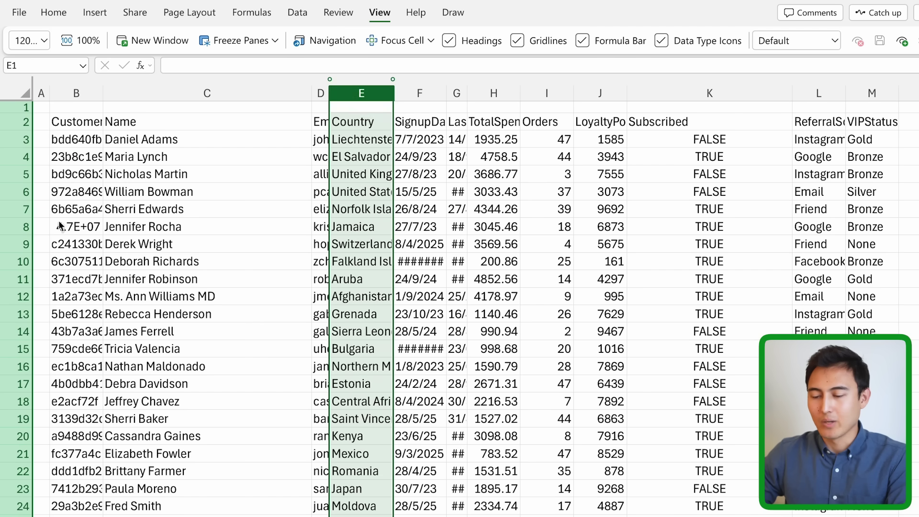
# Select the whole table and AutoFit all column widths with Alt+H, O, I
pyautogui.click(93, 226)
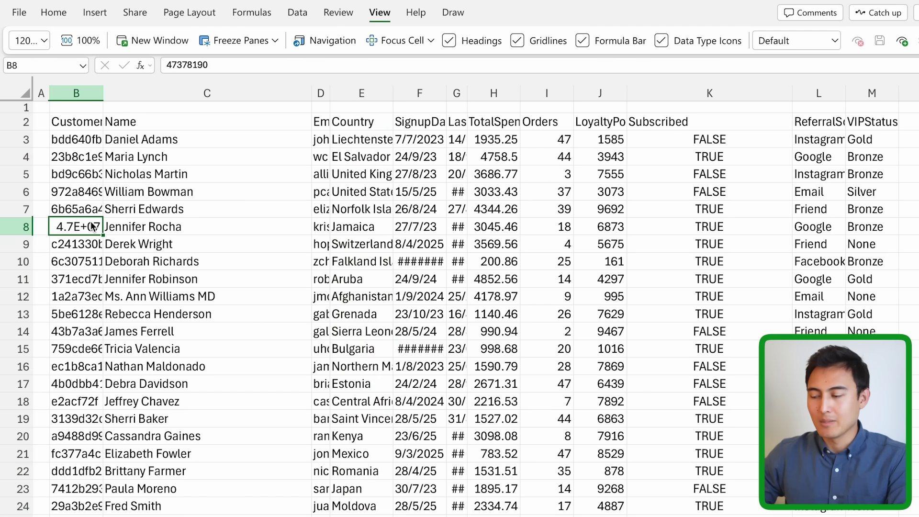
pyautogui.hotkey('ctrl', 'a')
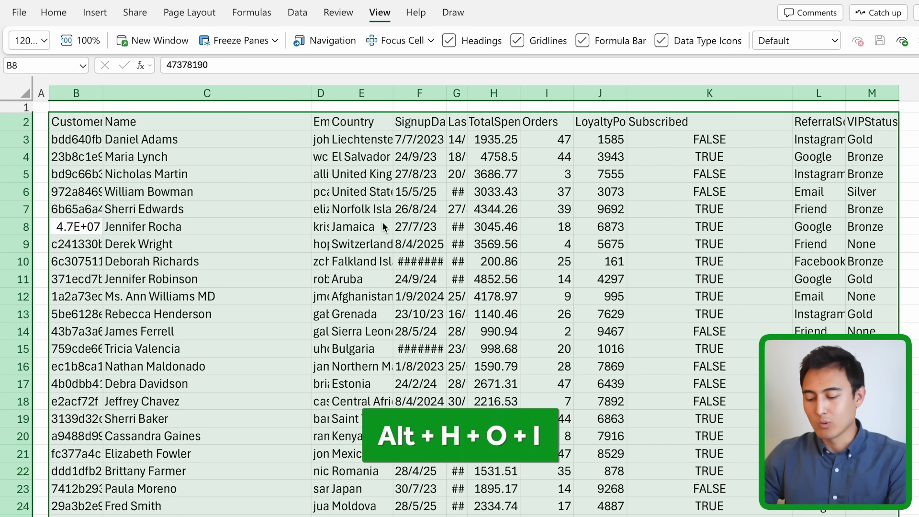
pyautogui.press('alt')
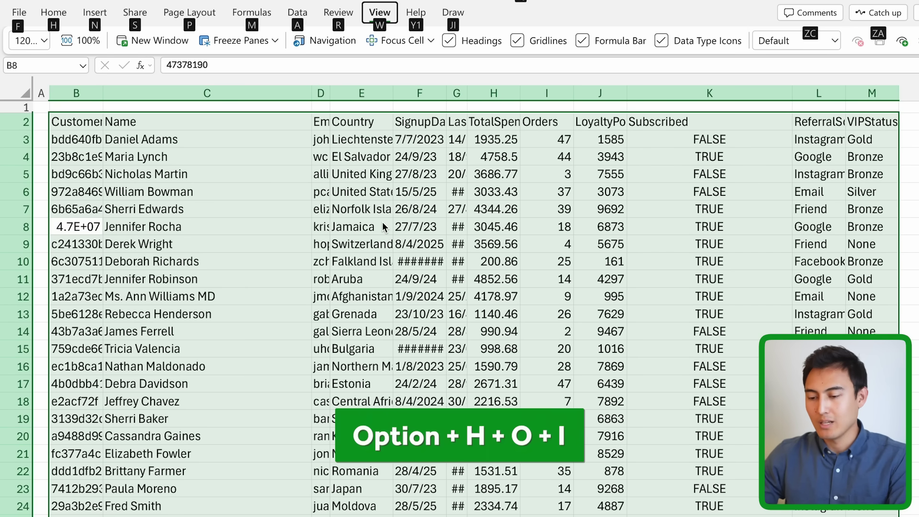
pyautogui.press('h')
pyautogui.press('o')
pyautogui.press('i')
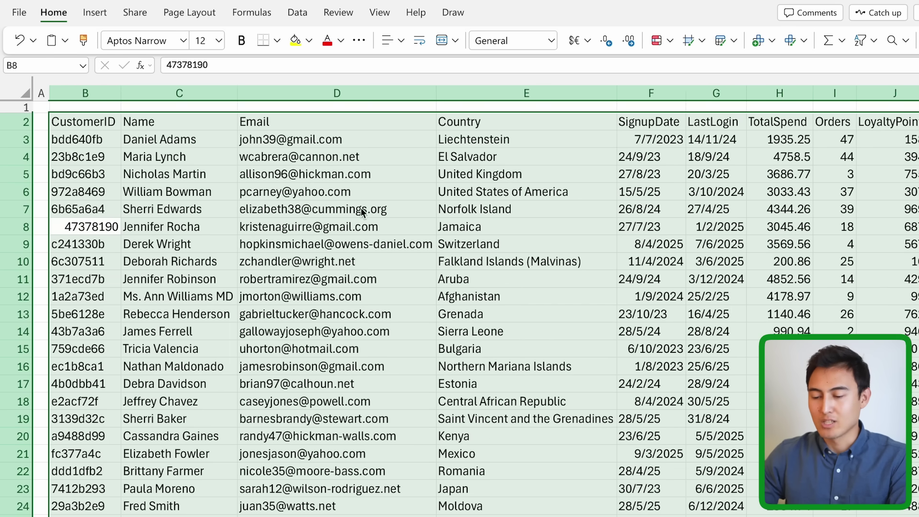
# Select the table and run Remove Duplicates (Alt+A, M) across all columns, removing 2 rows
pyautogui.click(252, 178)
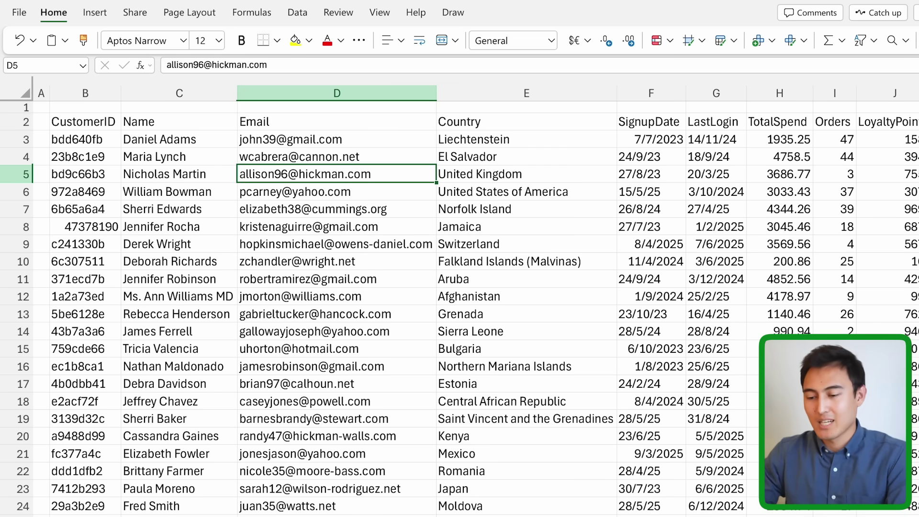
pyautogui.hotkey('ctrl', 'a')
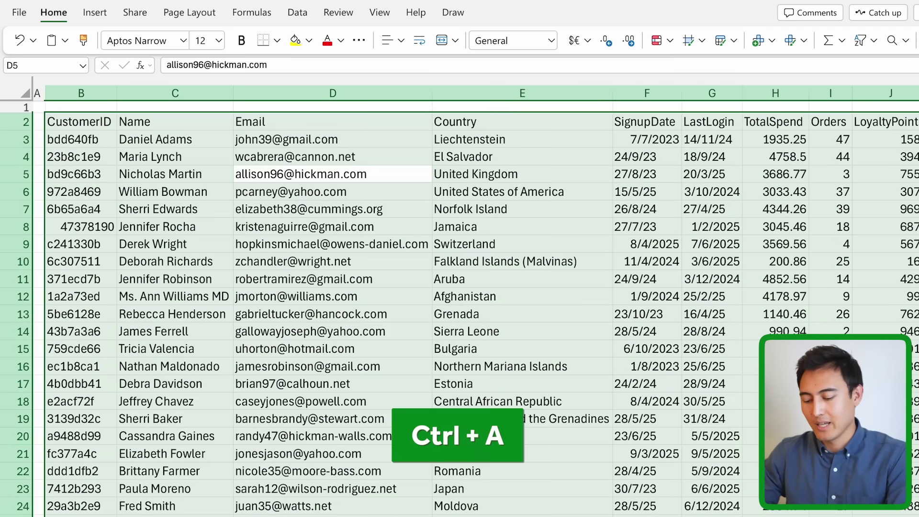
pyautogui.hotkey('alt', 'a')
pyautogui.press('m')
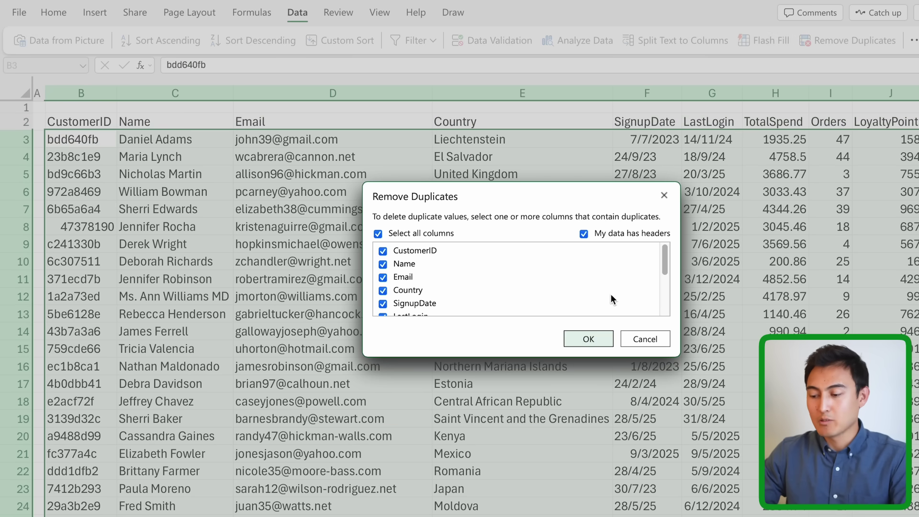
pyautogui.press('Return')
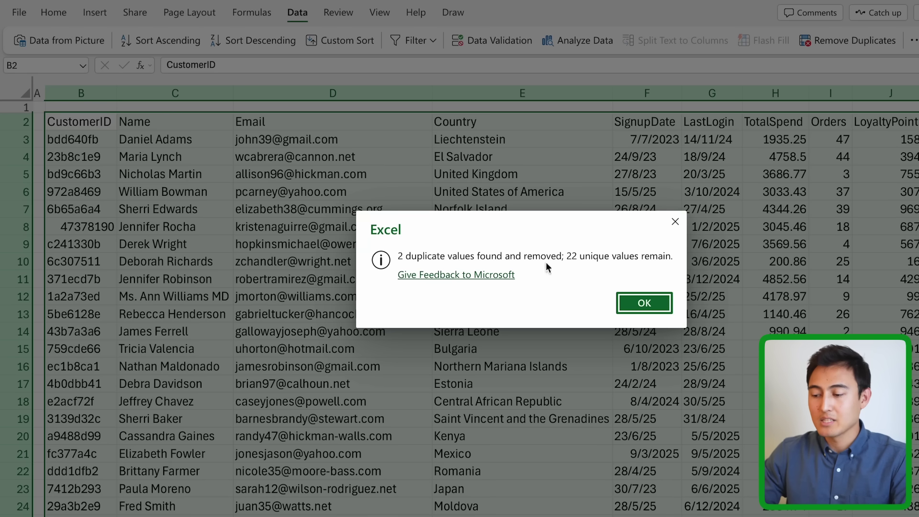
pyautogui.click(644, 303)
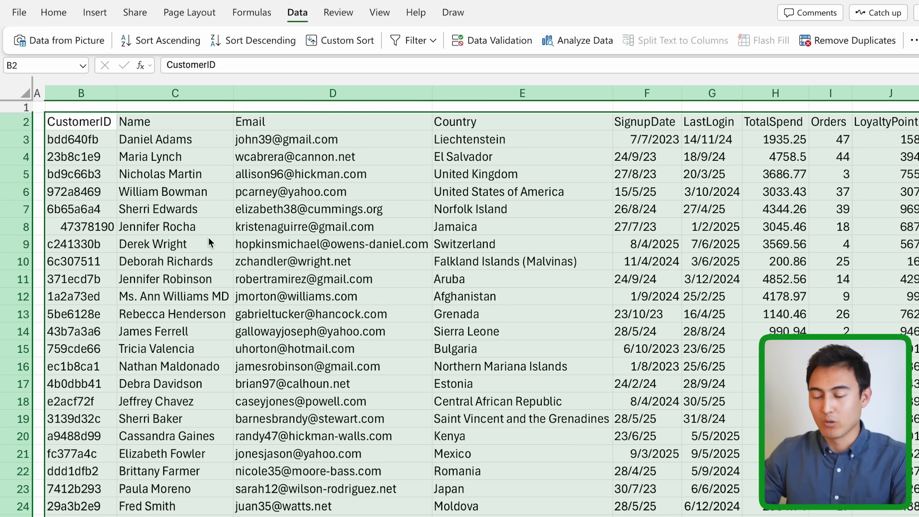
# Select cell B3 and apply Freeze Panes with Alt+W, F
pyautogui.click(208, 239)
pyautogui.scroll(-2, 206, 237)
pyautogui.scroll(3, 276, 202)
pyautogui.click(68, 139)
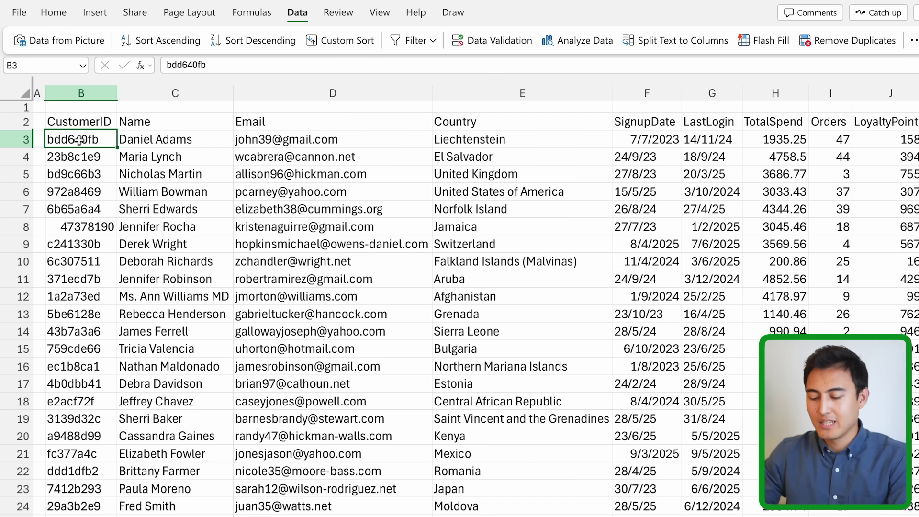
pyautogui.hotkey('alt', 'w')
pyautogui.press('f')
pyautogui.press('f')
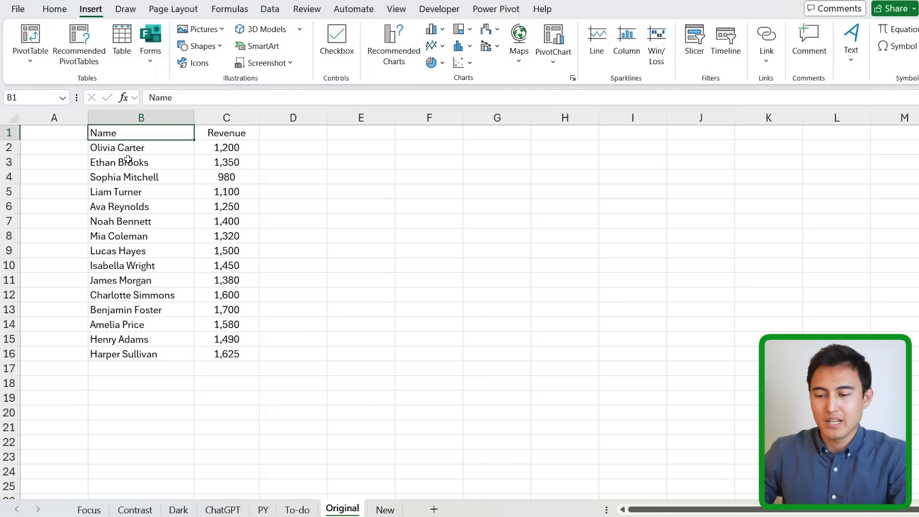
# On the New sheet, enter =Original!B:B in B1 so the names spill down
pyautogui.press('Right')
pyautogui.press('Down')
pyautogui.press('Up')
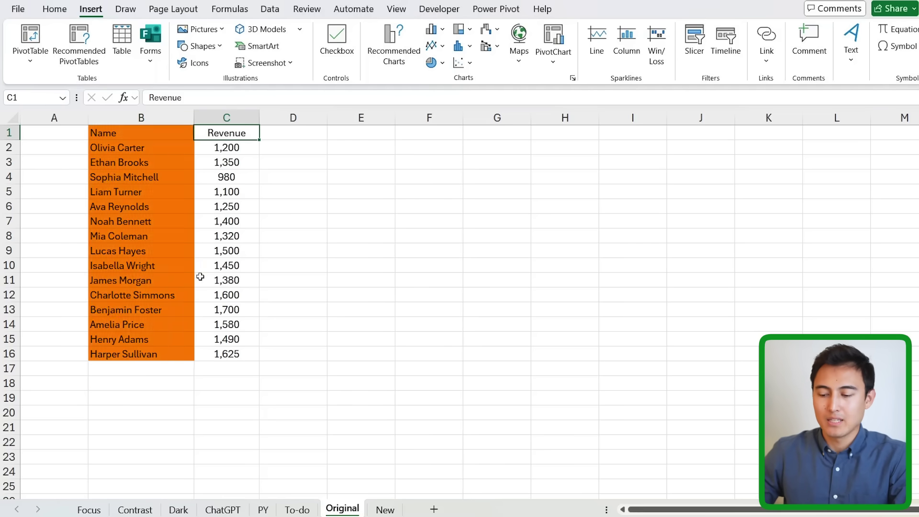
pyautogui.click(386, 510)
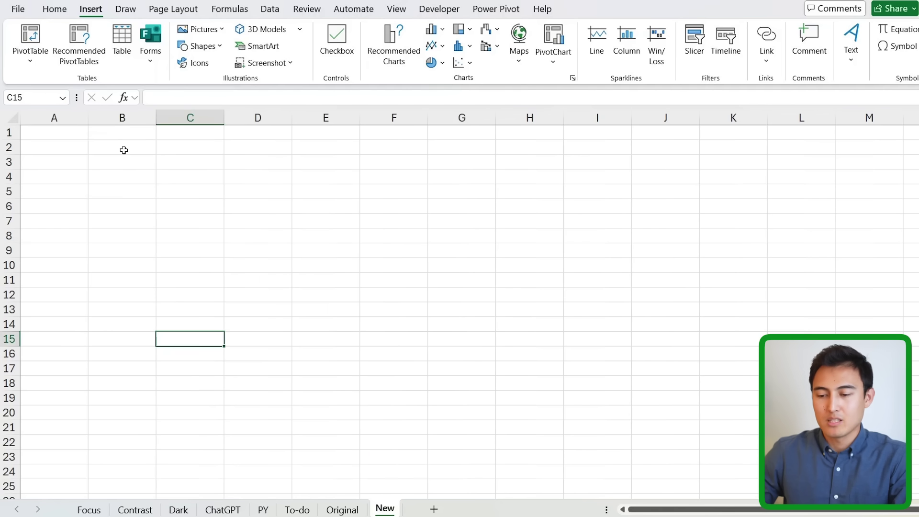
pyautogui.click(132, 138)
pyautogui.write('=')
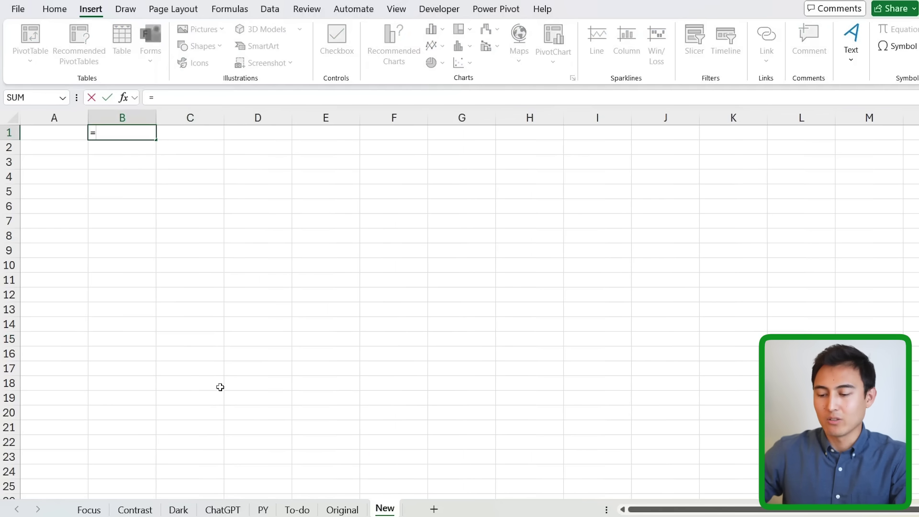
pyautogui.click(354, 515)
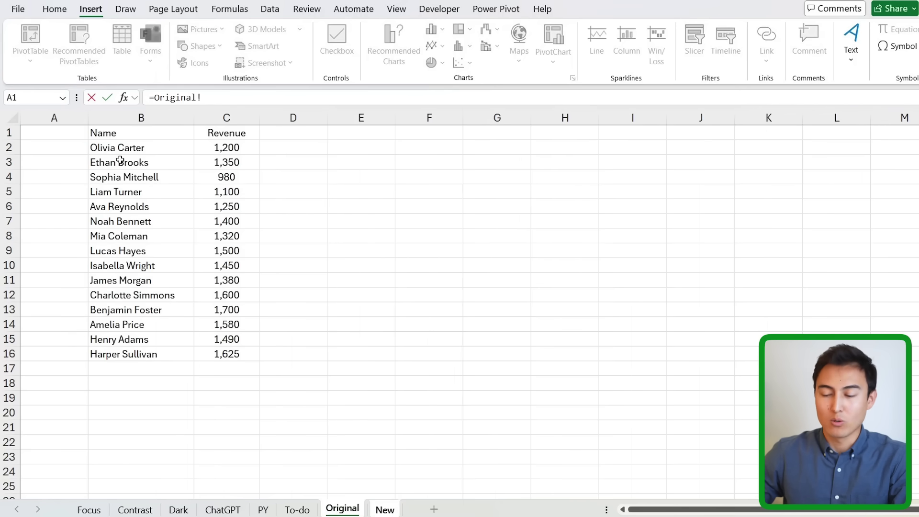
pyautogui.moveTo(162, 137); pyautogui.dragTo(135, 396)
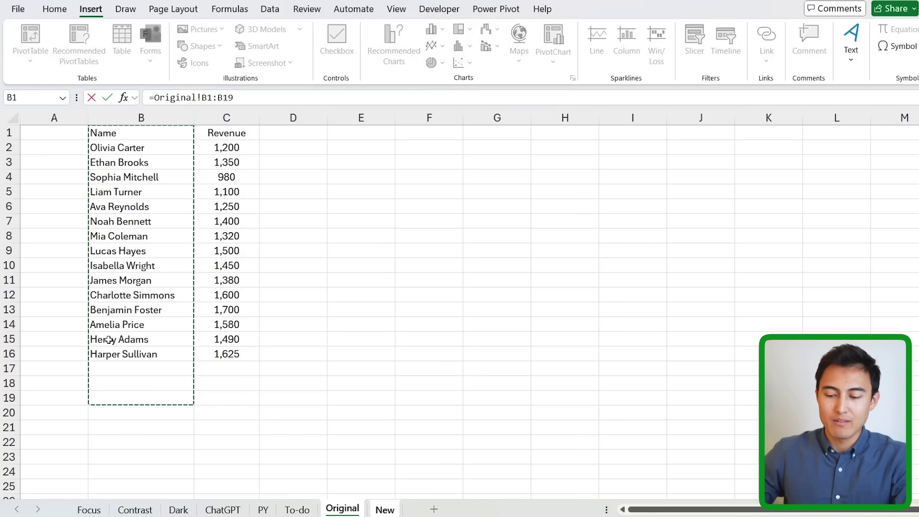
pyautogui.click(141, 119)
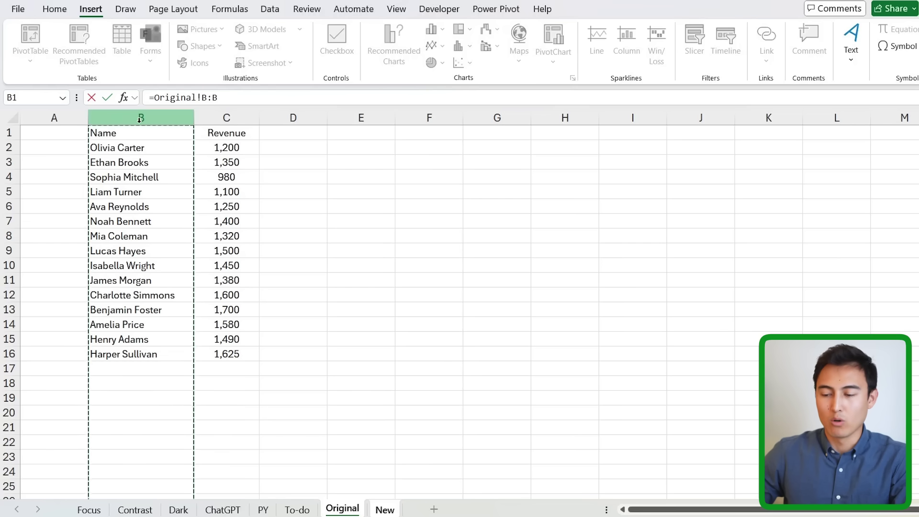
pyautogui.press('Return')
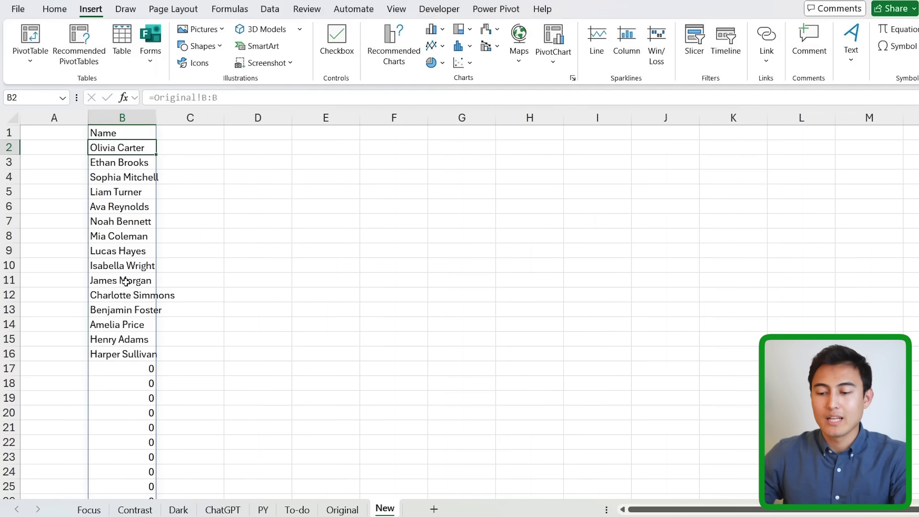
# Copy the B1 formula into C1 to pull Revenue (=Original!C:C), noting the trailing zeros
pyautogui.click(123, 376)
pyautogui.scroll(-5, 123, 376)
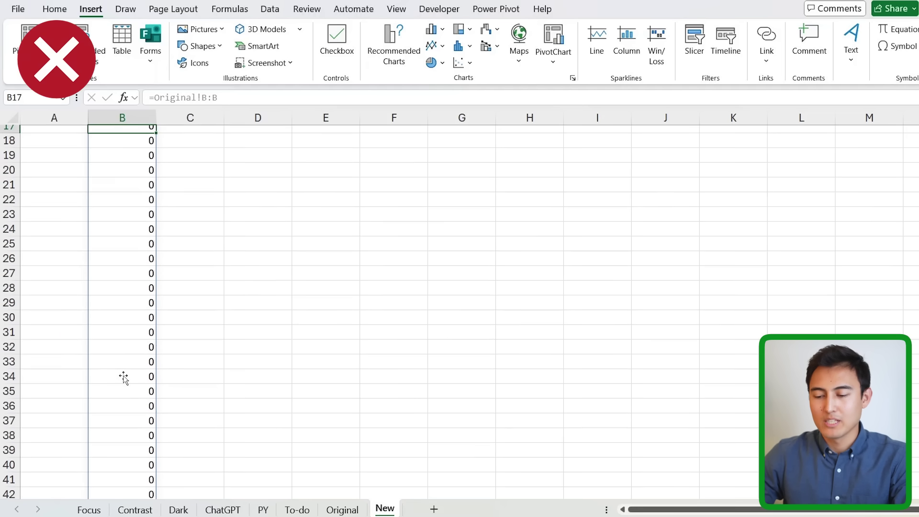
pyautogui.scroll(5, 123, 377)
pyautogui.click(129, 132)
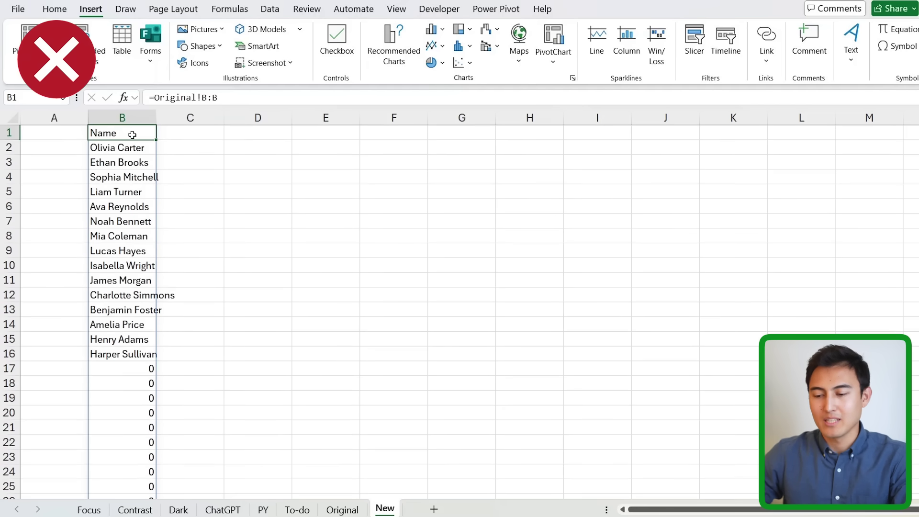
pyautogui.hotkey('ctrl', 'c')
pyautogui.click(163, 136)
pyautogui.hotkey('ctrl', 'v')
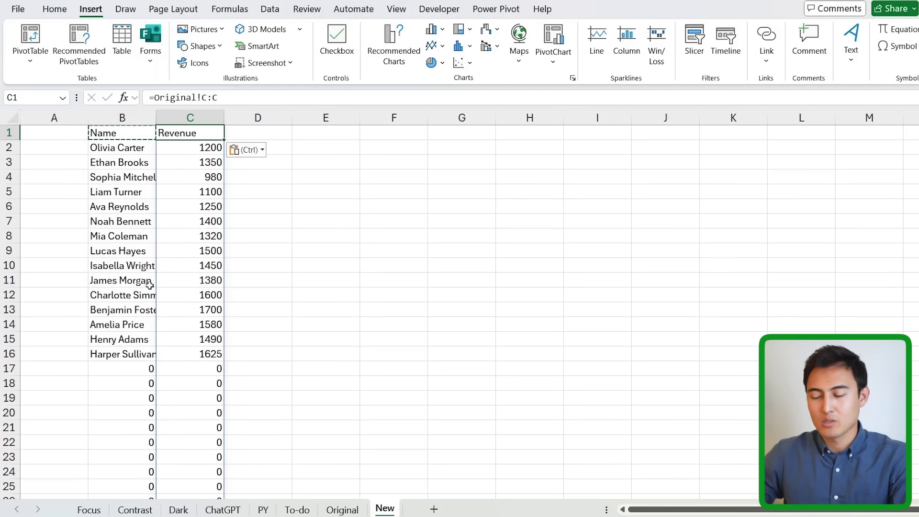
pyautogui.moveTo(99, 372); pyautogui.dragTo(231, 442)
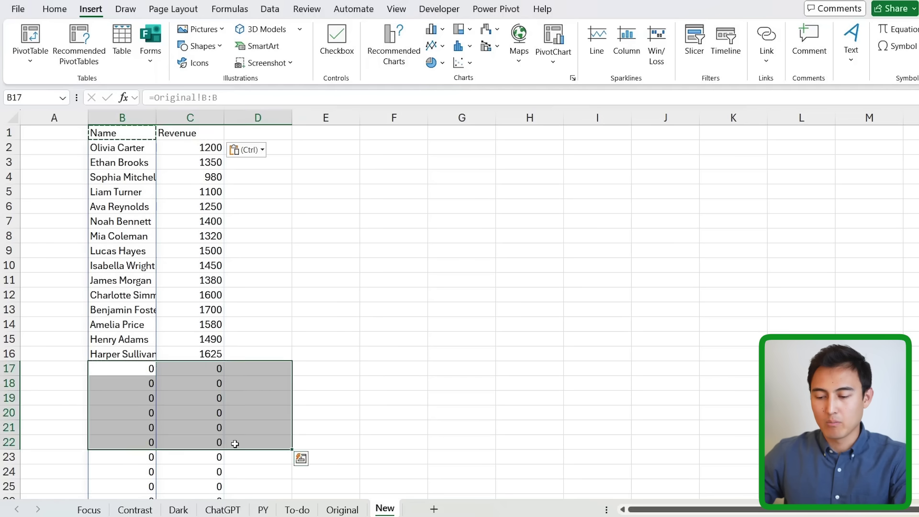
pyautogui.hotkey('shift', 'BackSpace')
pyautogui.click(110, 135)
# Change the formulas to trim references =Original!B:.B in B1 and =Original!C:.C in C1
pyautogui.click(212, 98)
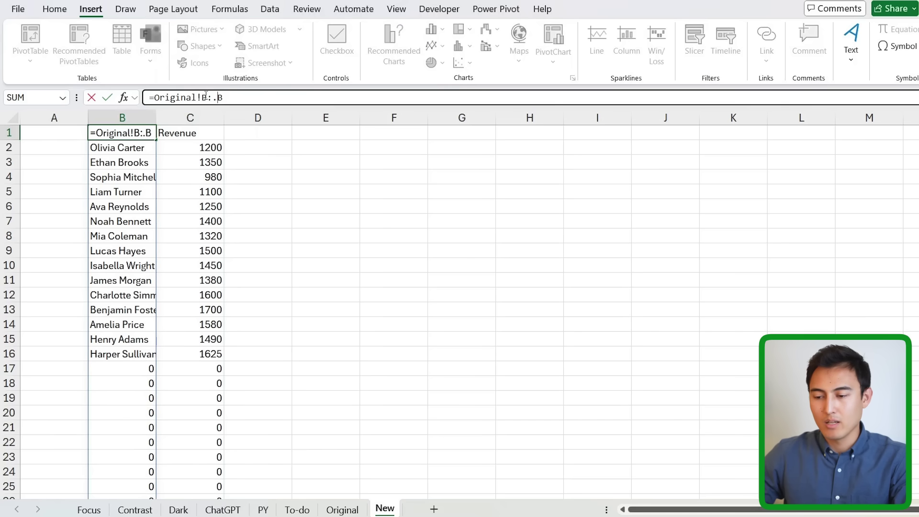
pyautogui.press('Return')
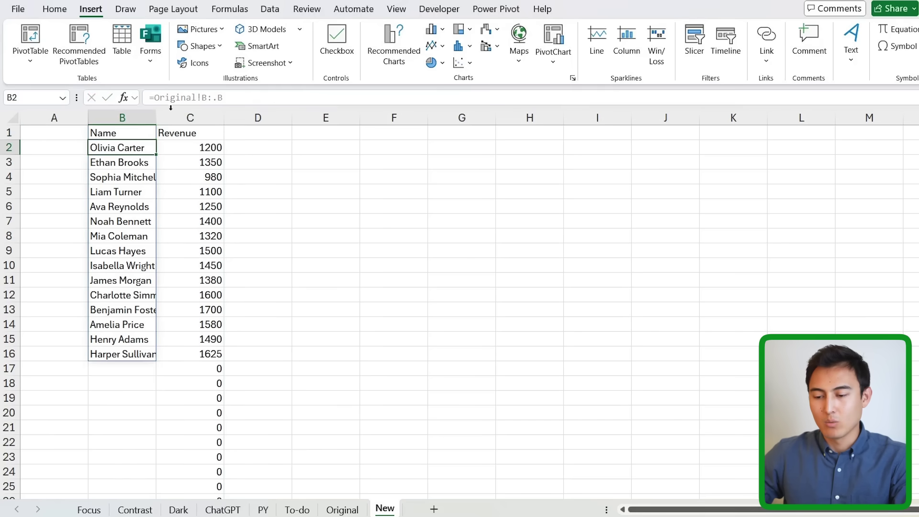
pyautogui.press('Up')
pyautogui.press('Right')
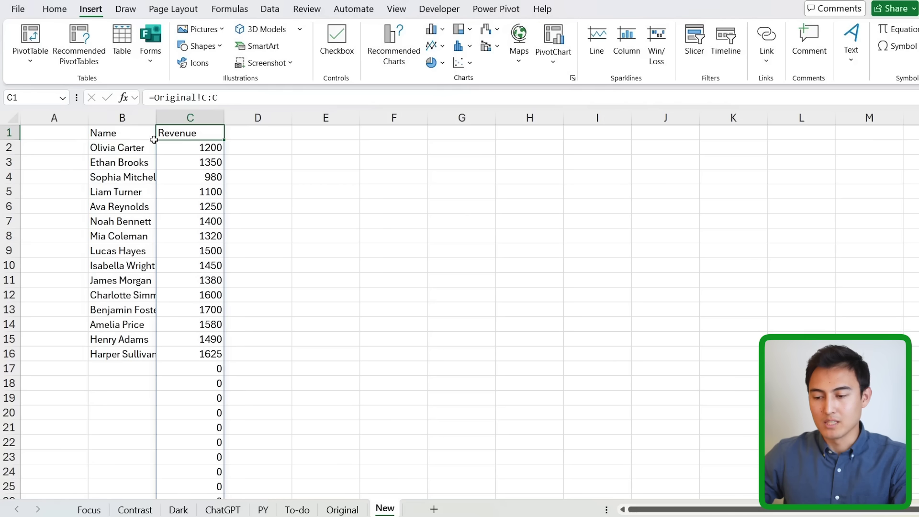
pyautogui.click(214, 97)
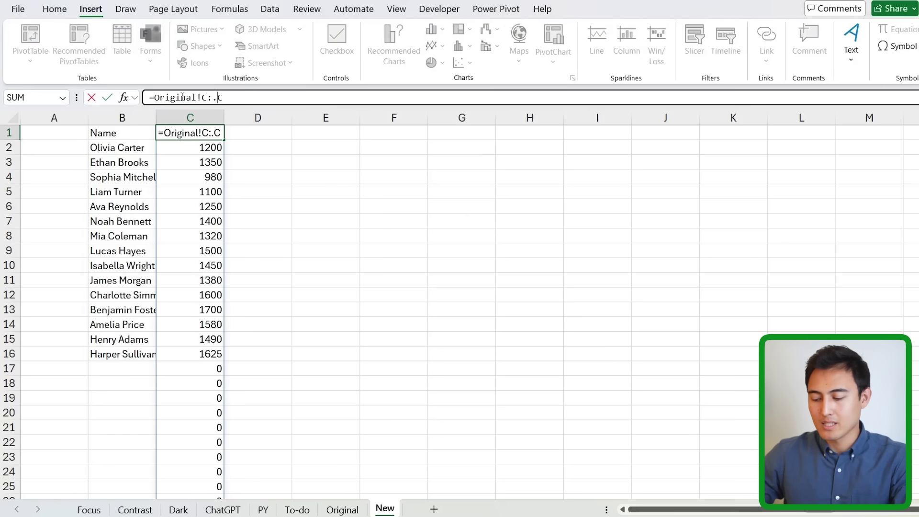
pyautogui.write('.')
pyautogui.hotkey('ctrl', 'Return')
# On the Original sheet, add a new person's name with revenue 100 in row 17
pyautogui.hotkey('ctrl', 'pageup')
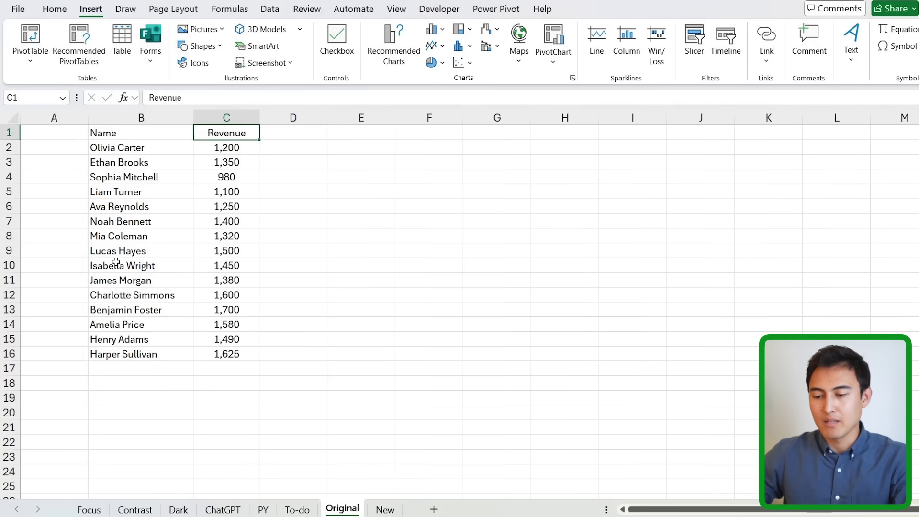
pyautogui.click(97, 370)
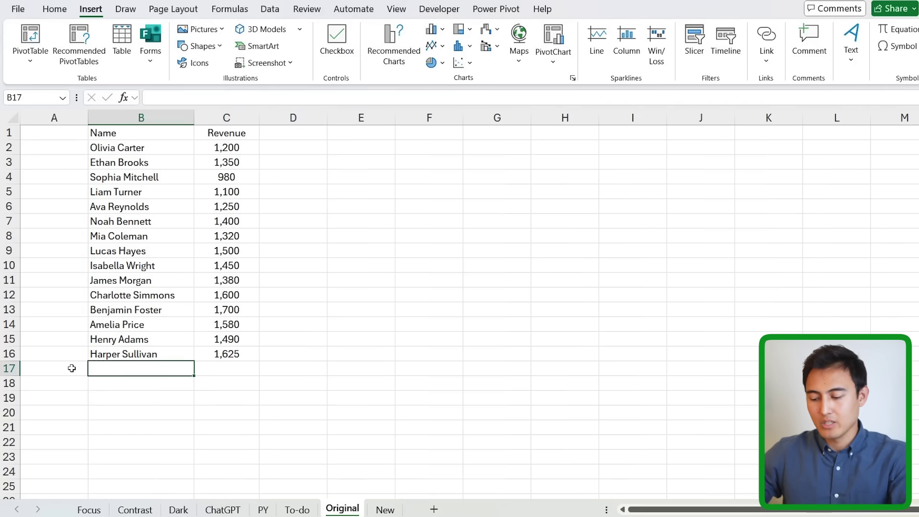
pyautogui.write('Kenji')
pyautogui.press('Tab')
pyautogui.write('100')
pyautogui.press('Return')
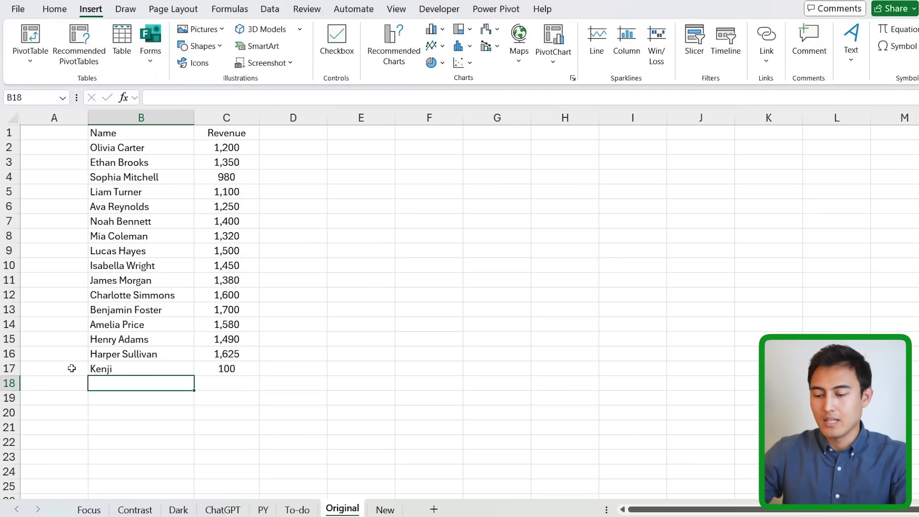
pyautogui.press('Up')
pyautogui.press('Right')
# Verify on the New sheet that the new row 17 appears and review B1's formula
pyautogui.hotkey('ctrl', 'pagedown')
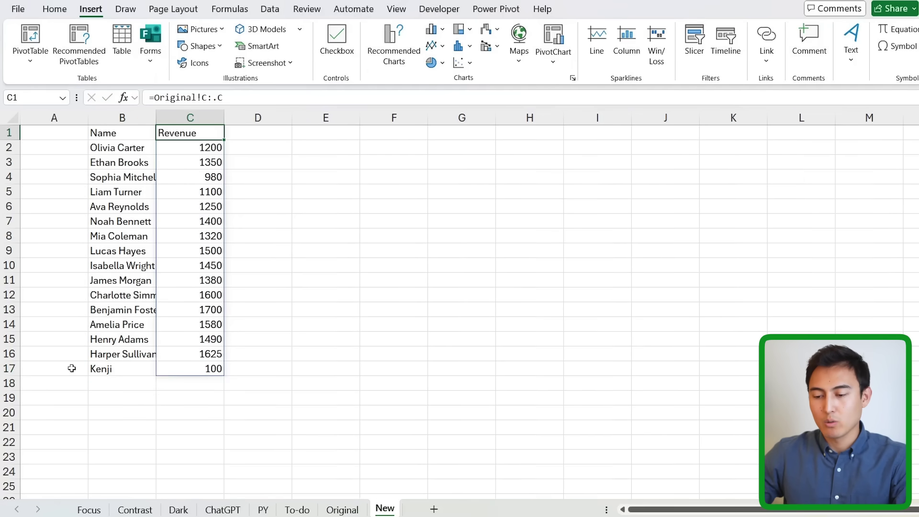
pyautogui.click(101, 372)
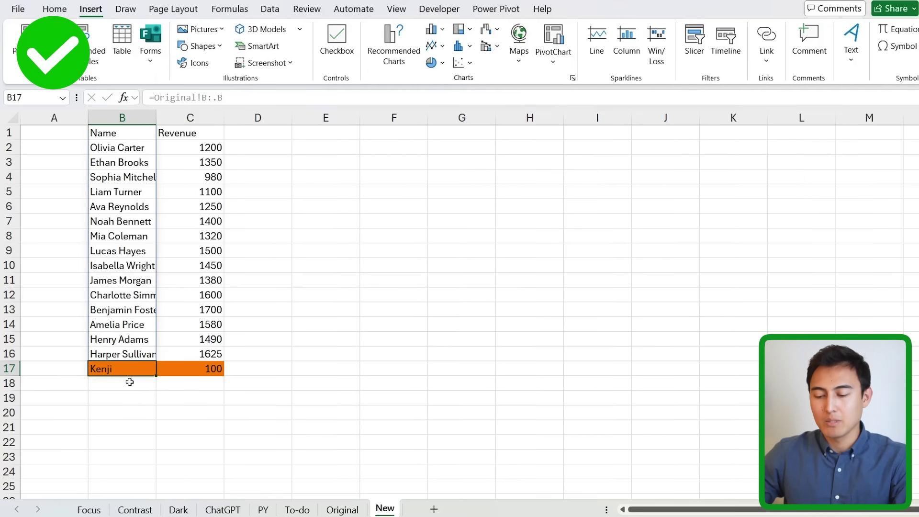
pyautogui.hotkey('ctrl', 'Up')
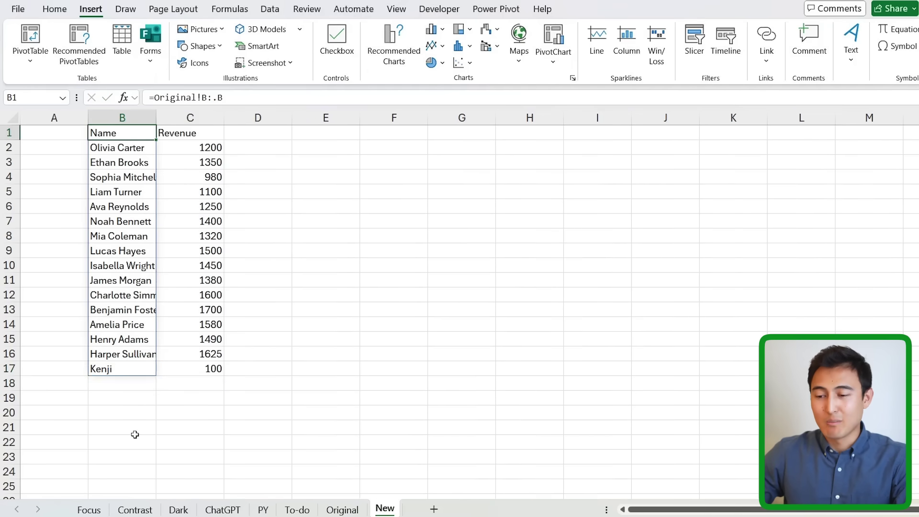
pyautogui.click(213, 98)
pyautogui.press('Escape')
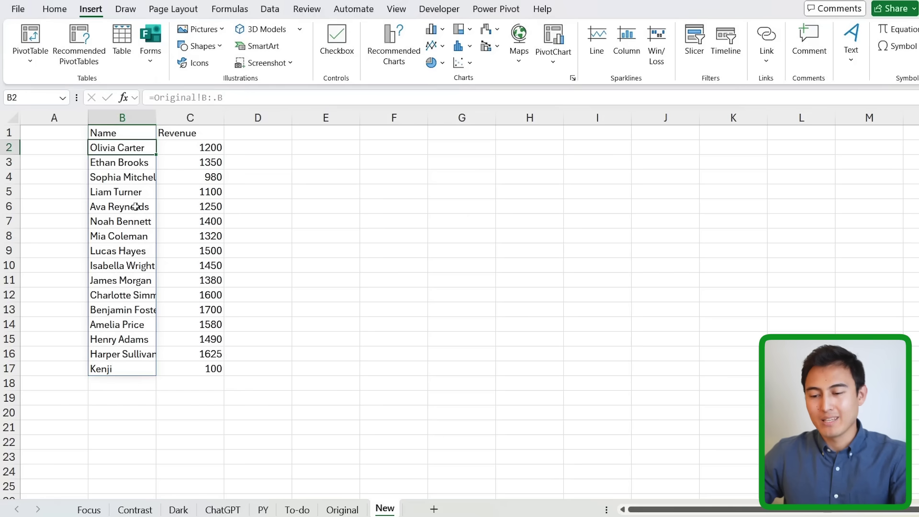